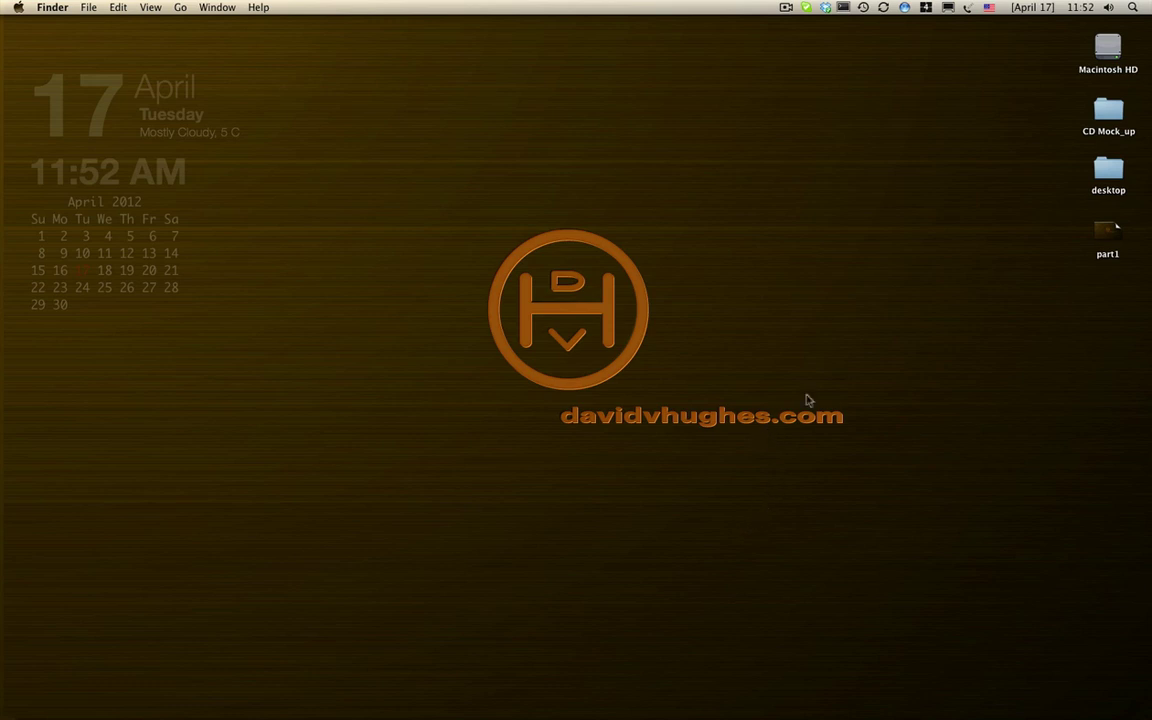
- Compare the finished MockUpTUT_final.png with the digiMockUp_clean.psd mockup
{"action": "key", "text": "ctrl+Left"}
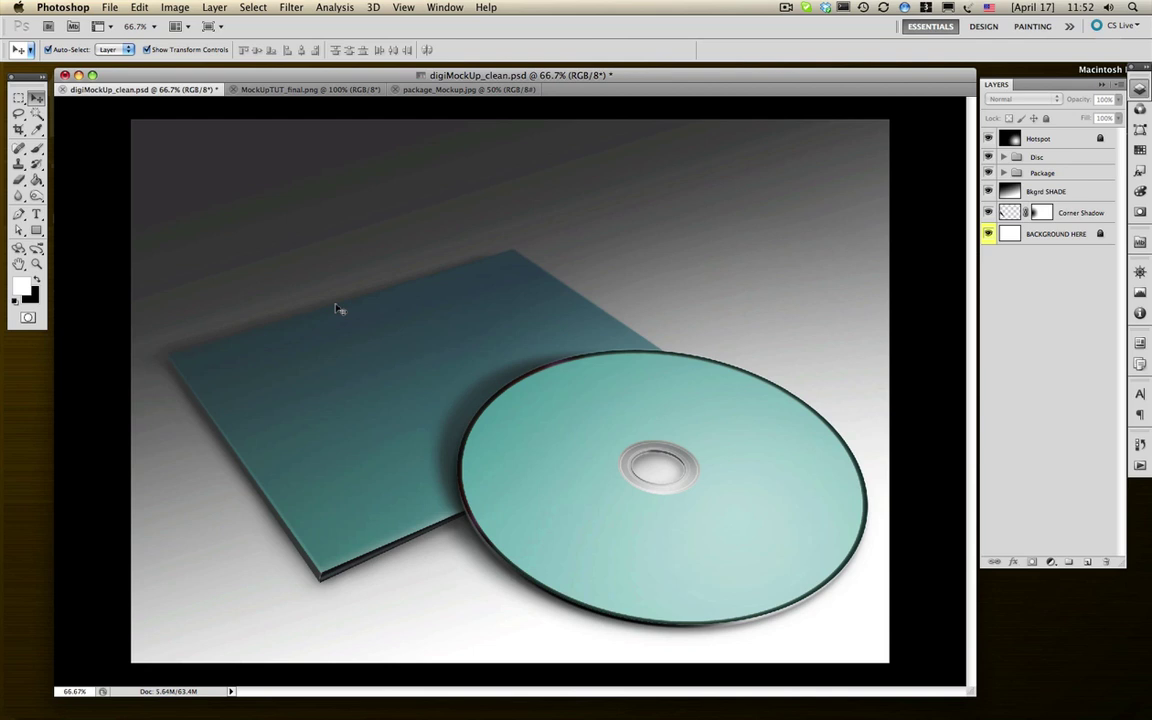
{"action": "left_click", "coordinate": [283, 90]}
{"action": "left_click", "coordinate": [130, 89]}
{"action": "left_click_drag", "start_coordinate": [212, 74], "coordinate": [213, 73]}
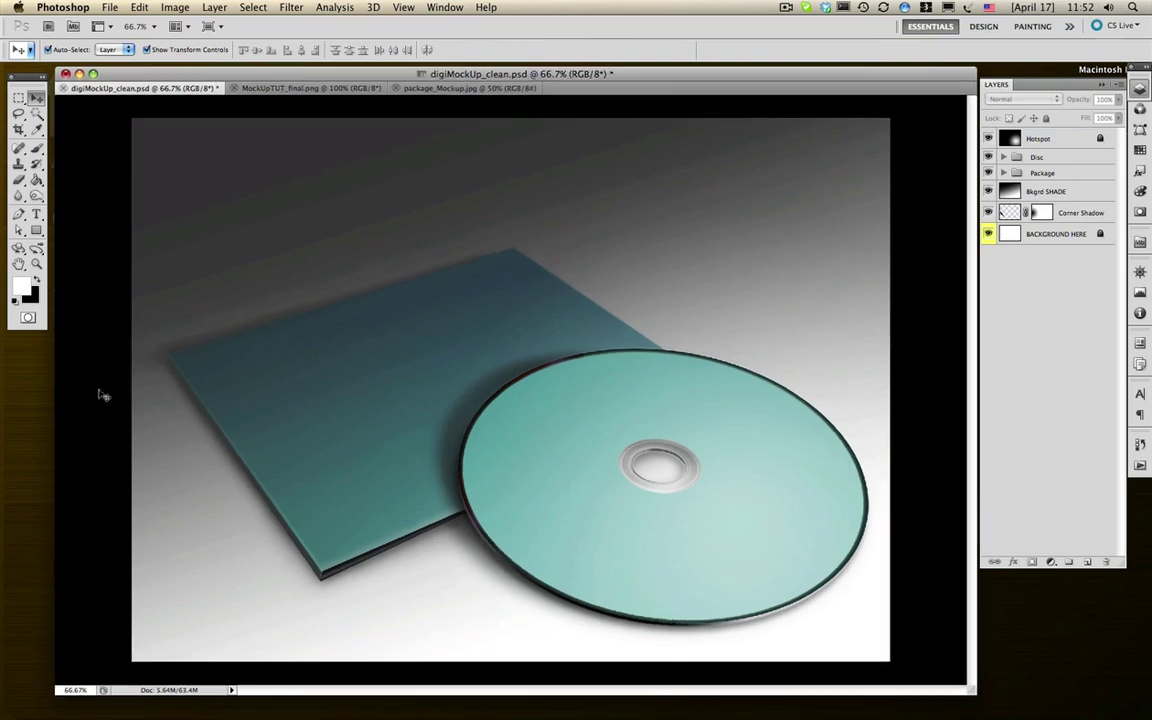
- Hide and re-show the CD case and disc layers, then turn on the Hotspot lighting
{"action": "left_click", "coordinate": [988, 174]}
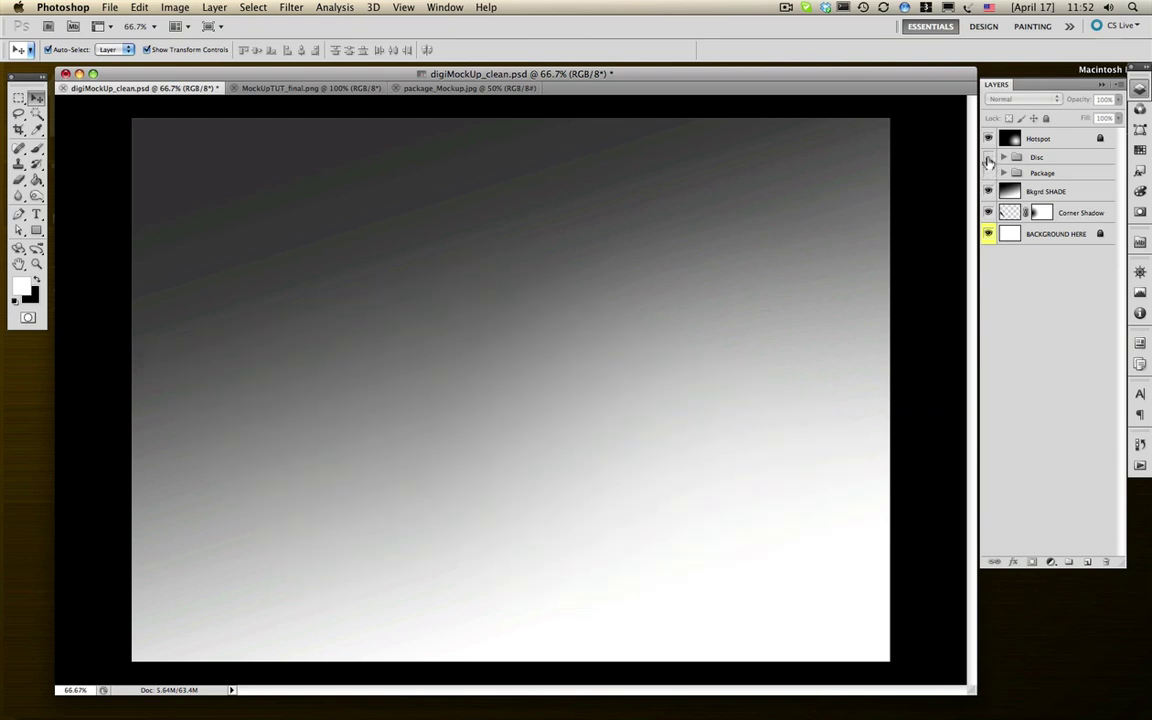
{"action": "left_click", "coordinate": [988, 158]}
{"action": "left_click", "coordinate": [988, 158]}
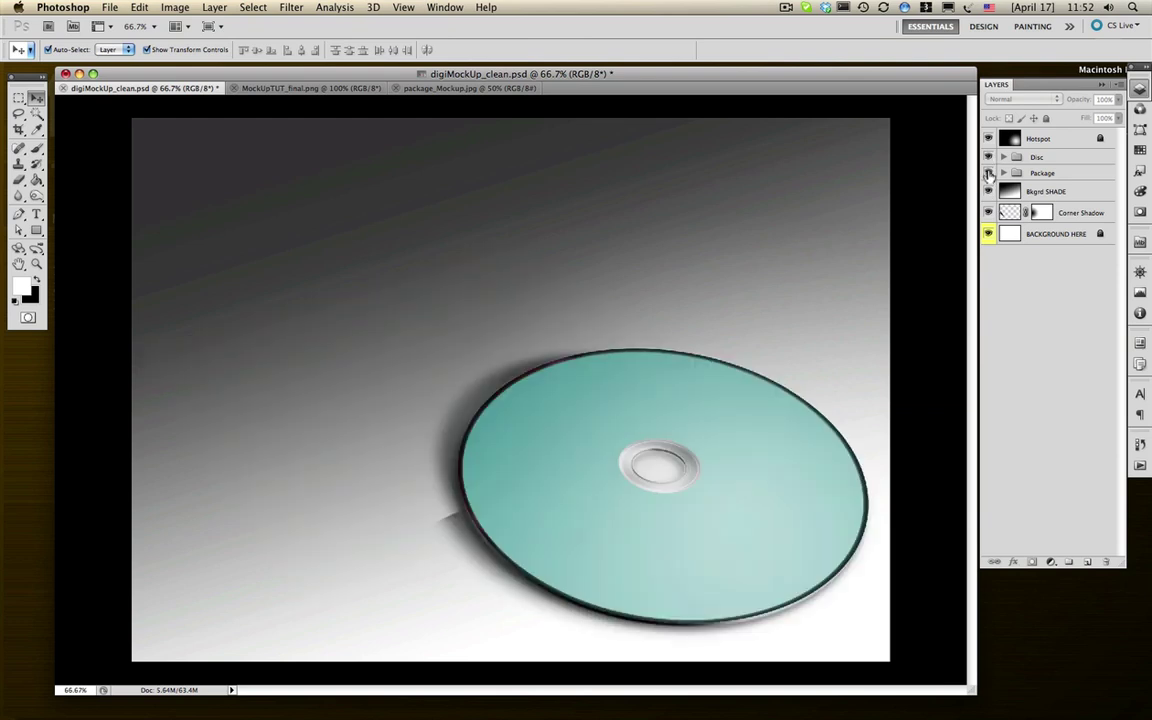
{"action": "left_click", "coordinate": [988, 174]}
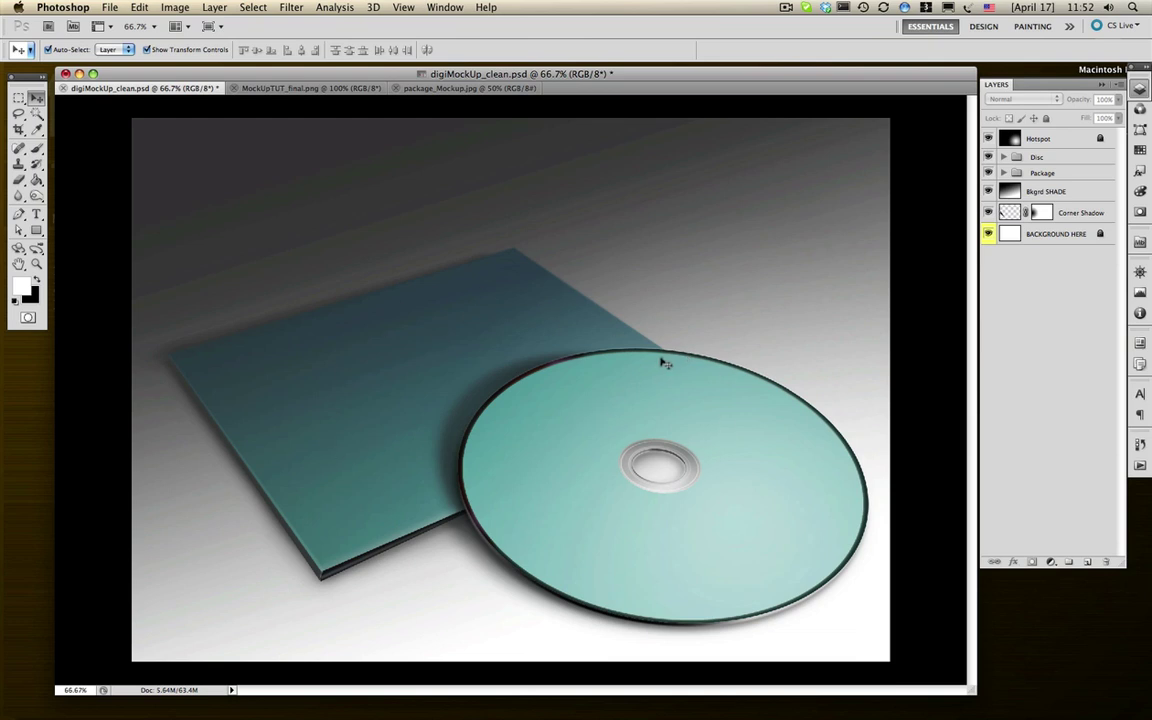
{"action": "left_click", "coordinate": [989, 139]}
- Open Image Size for package_Mockup.jpg and review its 1667 × 1486 pixel dimensions
{"action": "left_click", "coordinate": [452, 90]}
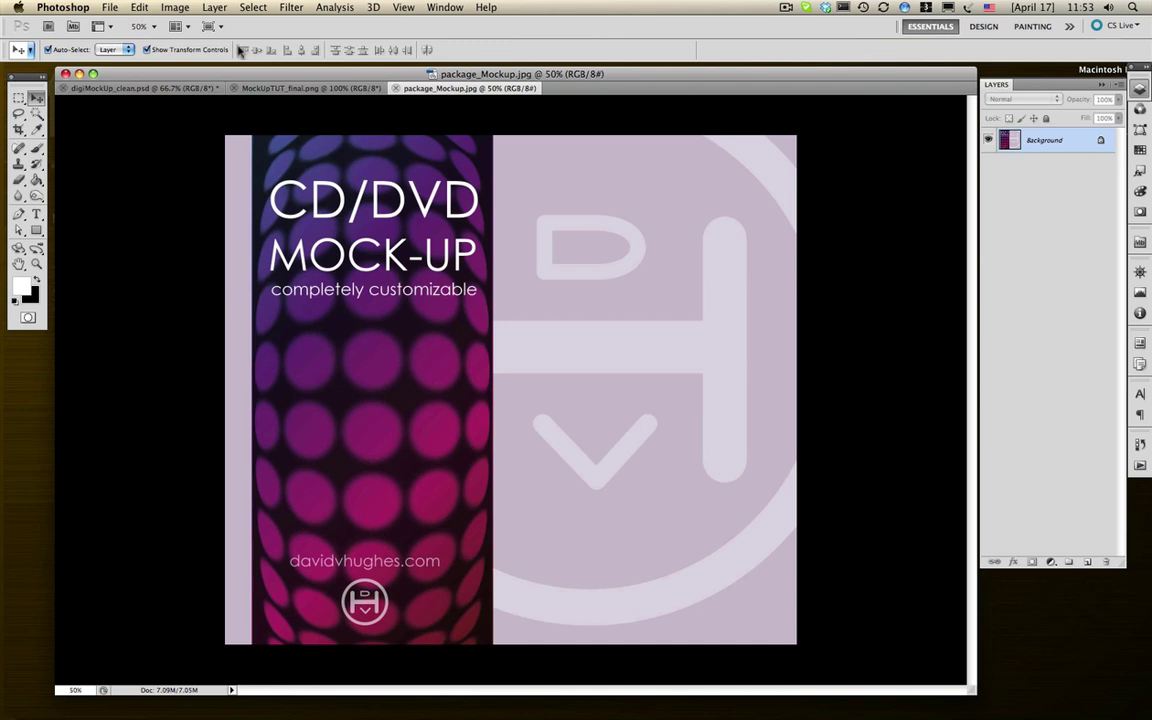
{"action": "left_click", "coordinate": [172, 8]}
{"action": "left_click", "coordinate": [192, 131]}
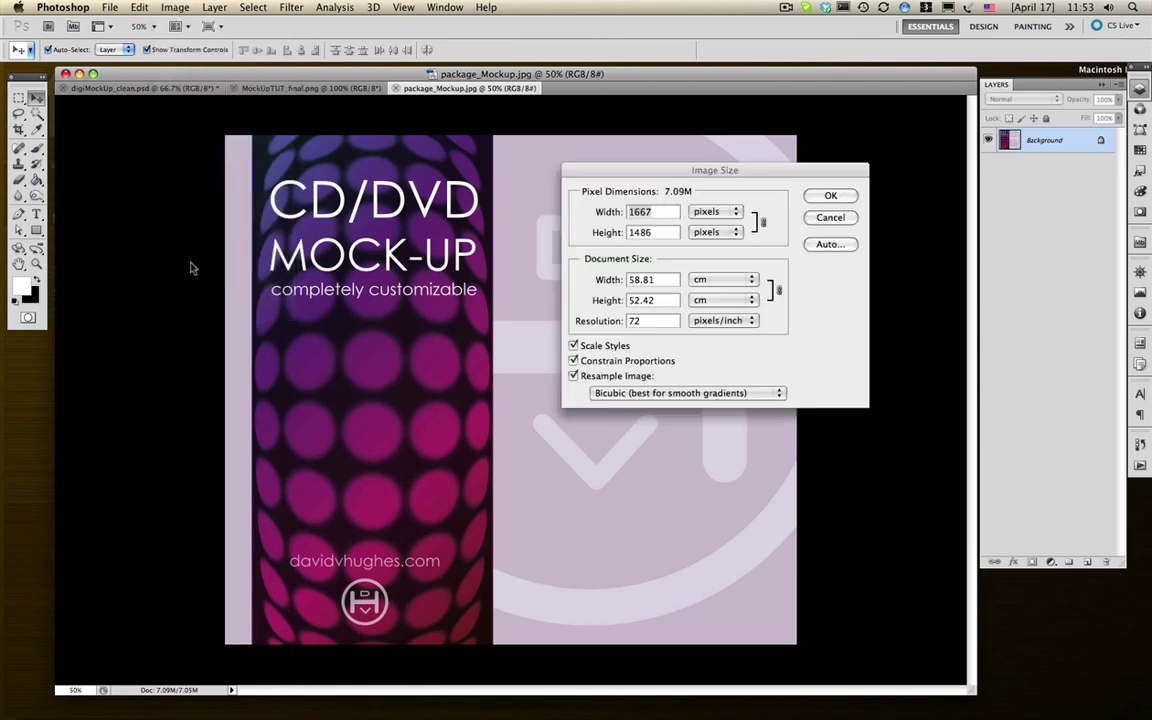
{"action": "left_click_drag", "start_coordinate": [596, 155], "coordinate": [667, 163]}
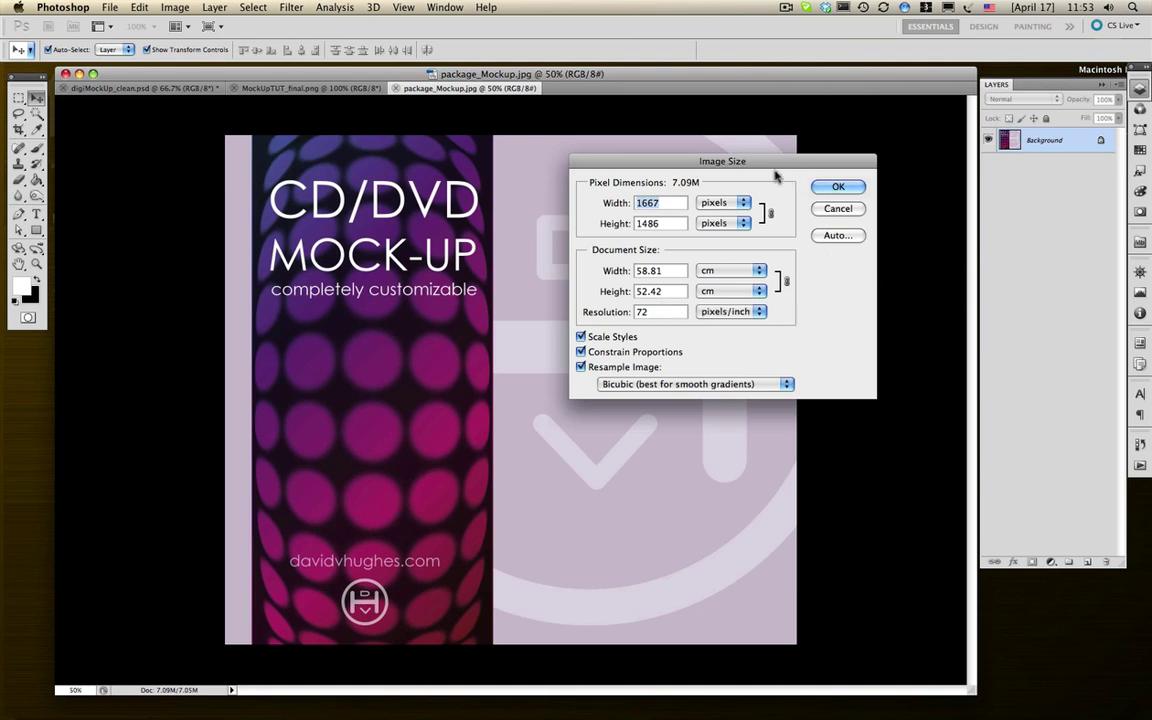
{"action": "left_click_drag", "start_coordinate": [764, 163], "coordinate": [758, 145]}
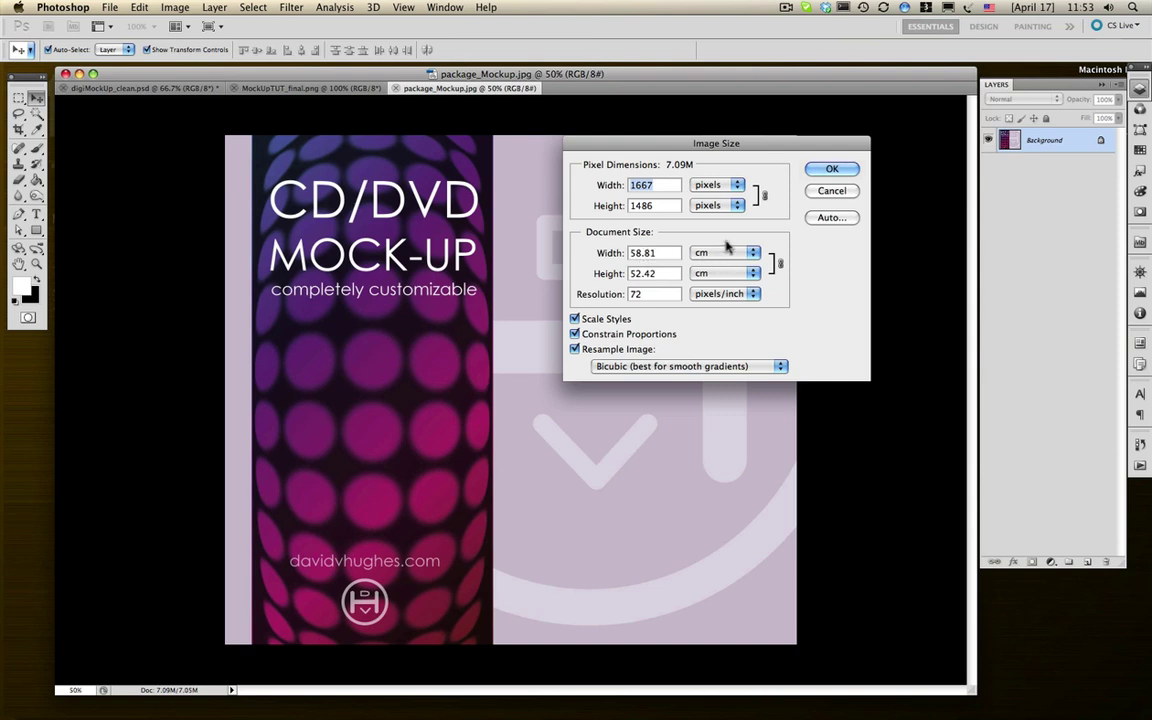
{"action": "mouse_move", "coordinate": [768, 145]}
{"action": "left_mouse_down"}
{"action": "mouse_move", "coordinate": [756, 120]}
{"action": "mouse_move", "coordinate": [747, 141]}
{"action": "left_mouse_up"}
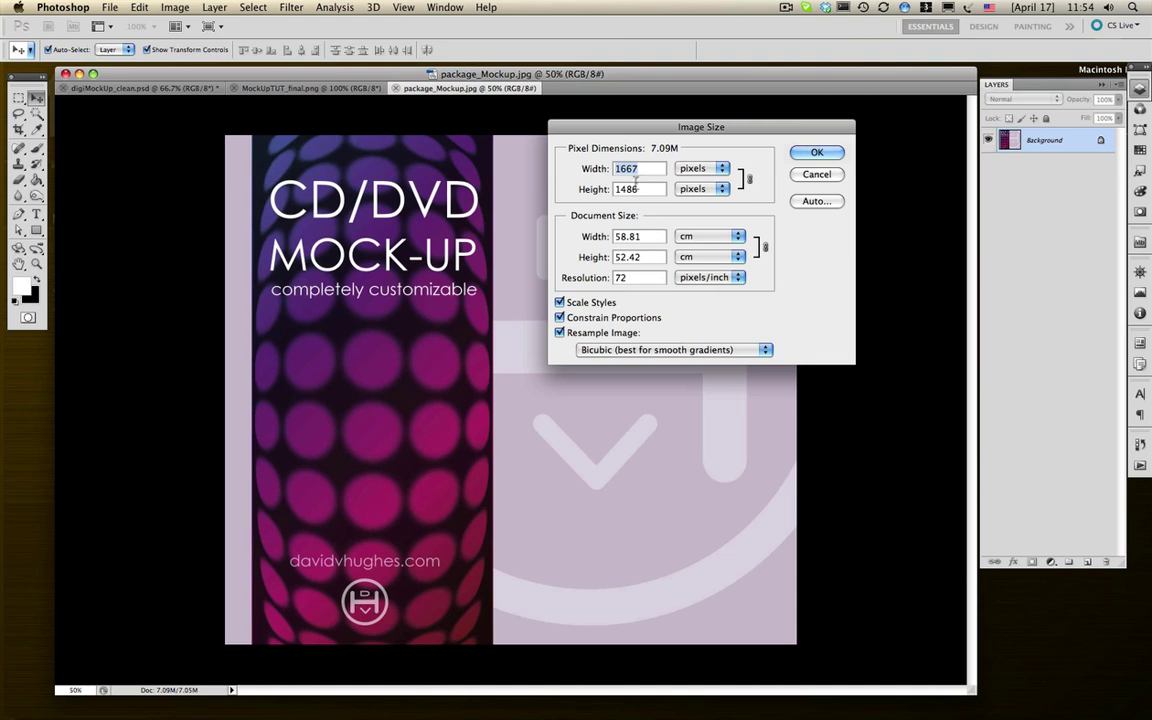
- Close Image Size unchanged, then in digiMockUp_clean.psd expand Package and select COVER ART HERE
{"action": "left_click", "coordinate": [820, 155]}
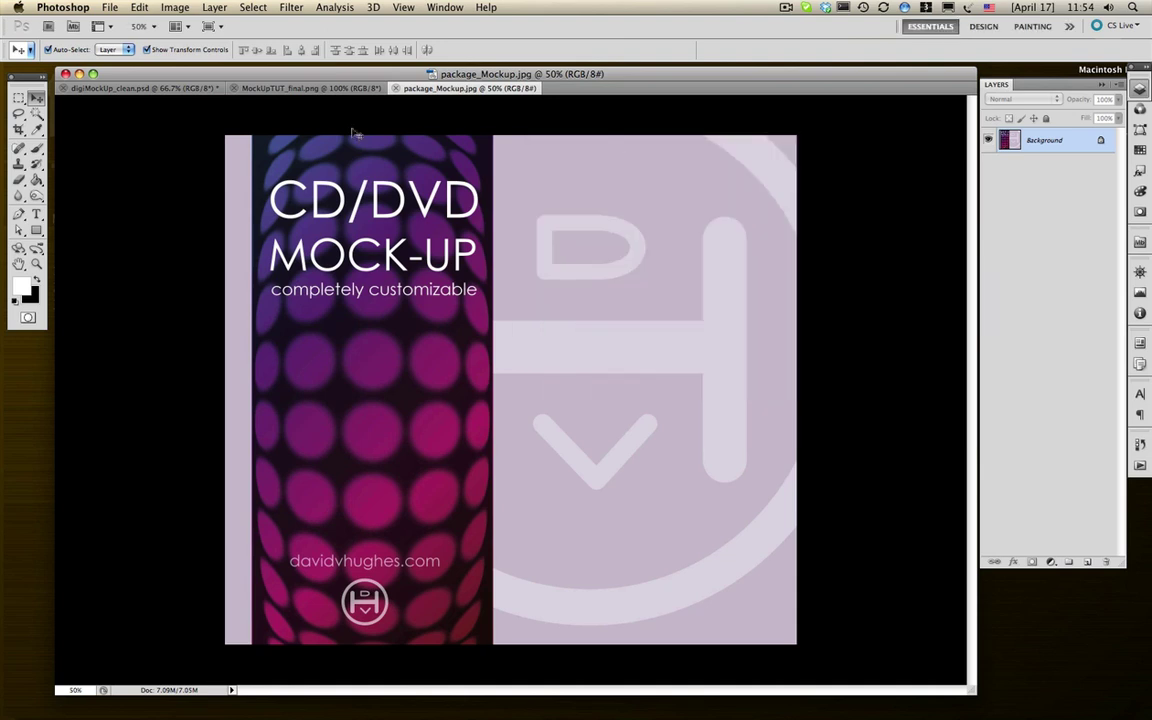
{"action": "left_click", "coordinate": [150, 88]}
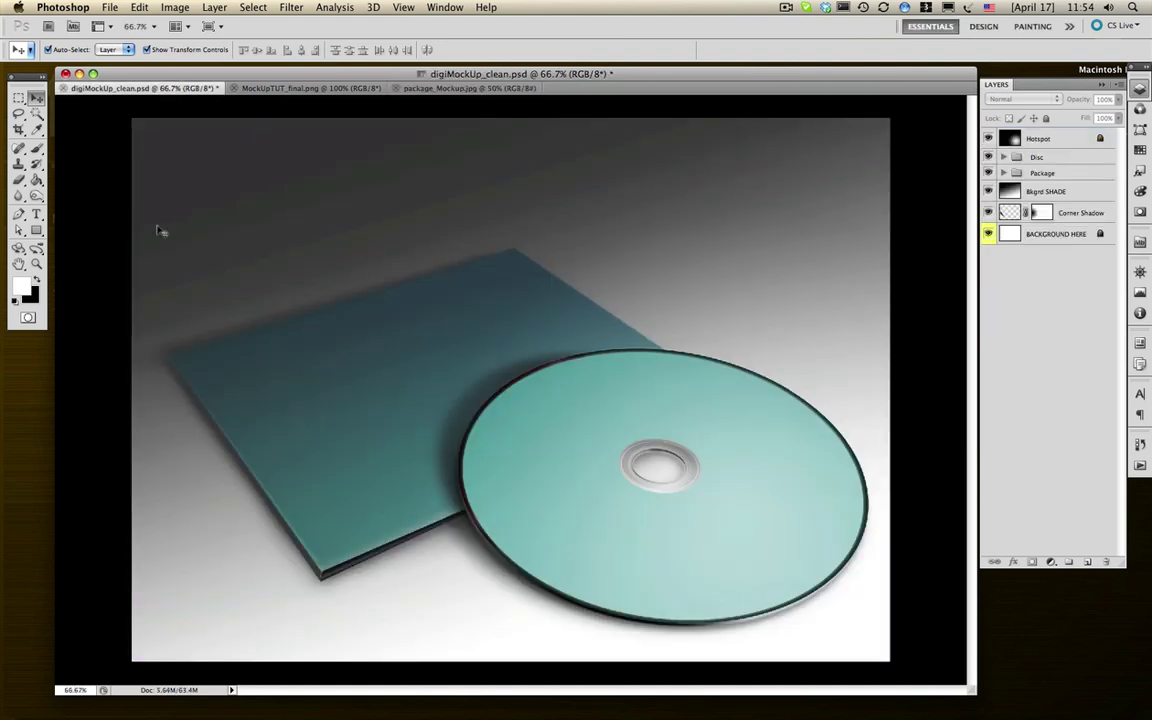
{"action": "left_click", "coordinate": [1058, 176]}
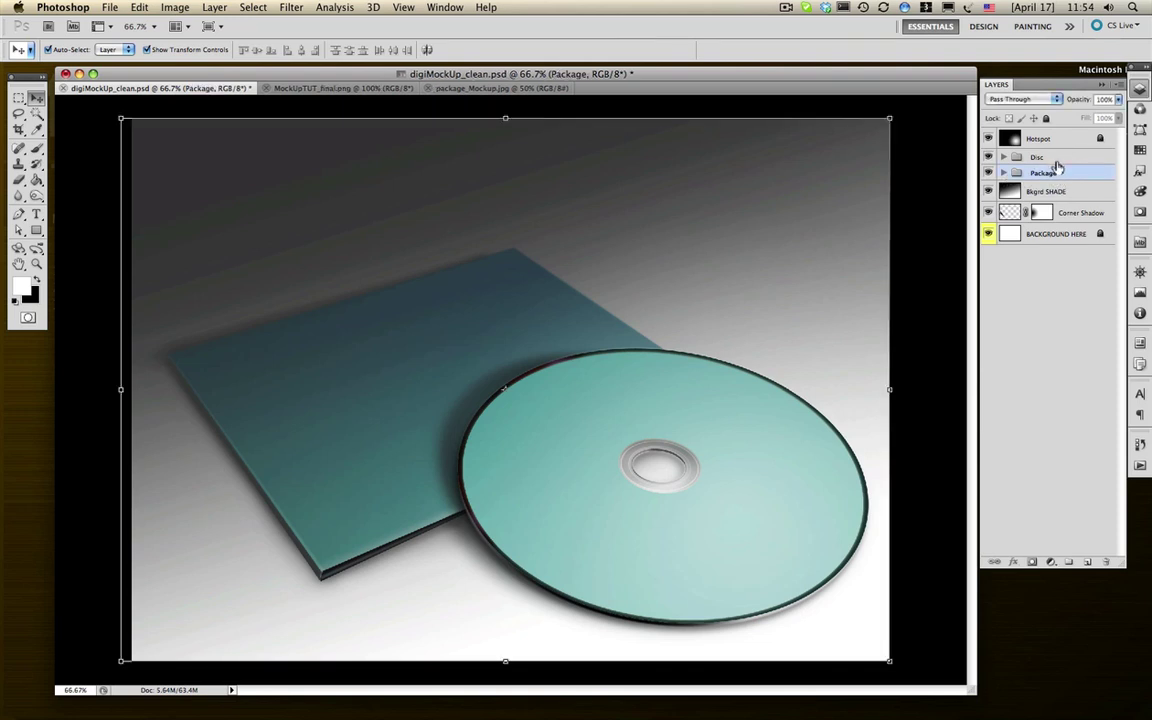
{"action": "left_click", "coordinate": [1063, 160]}
{"action": "left_click", "coordinate": [1060, 174]}
{"action": "left_click", "coordinate": [1005, 176]}
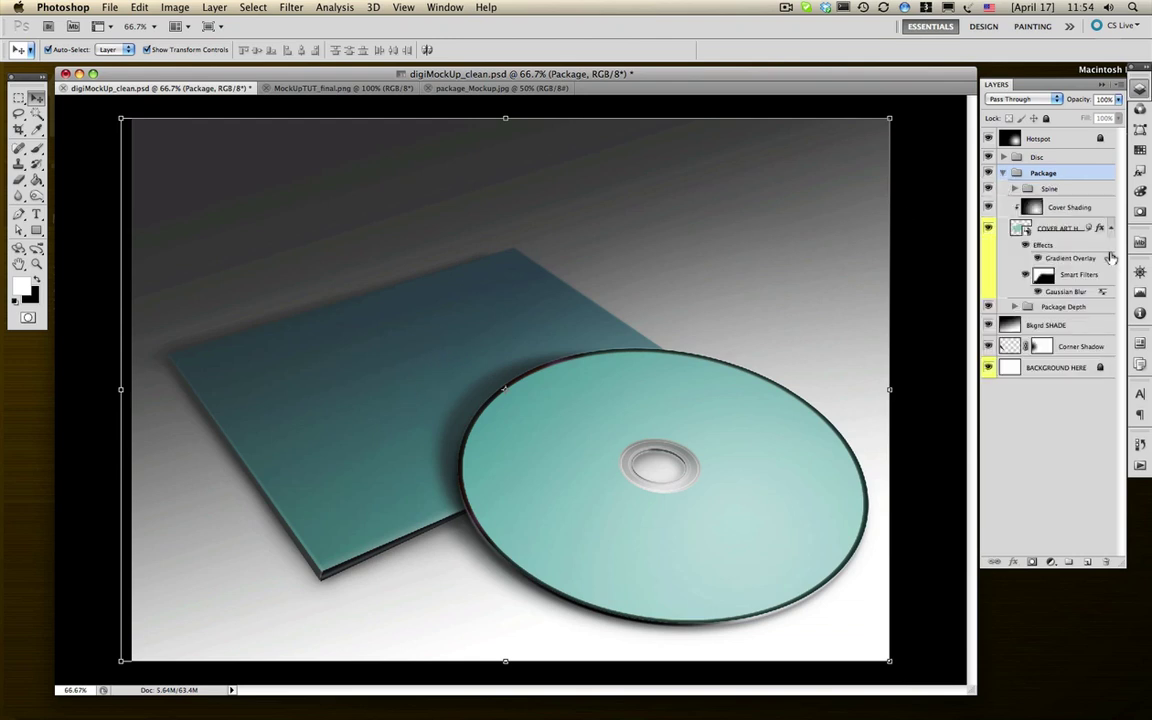
{"action": "left_click", "coordinate": [1040, 229]}
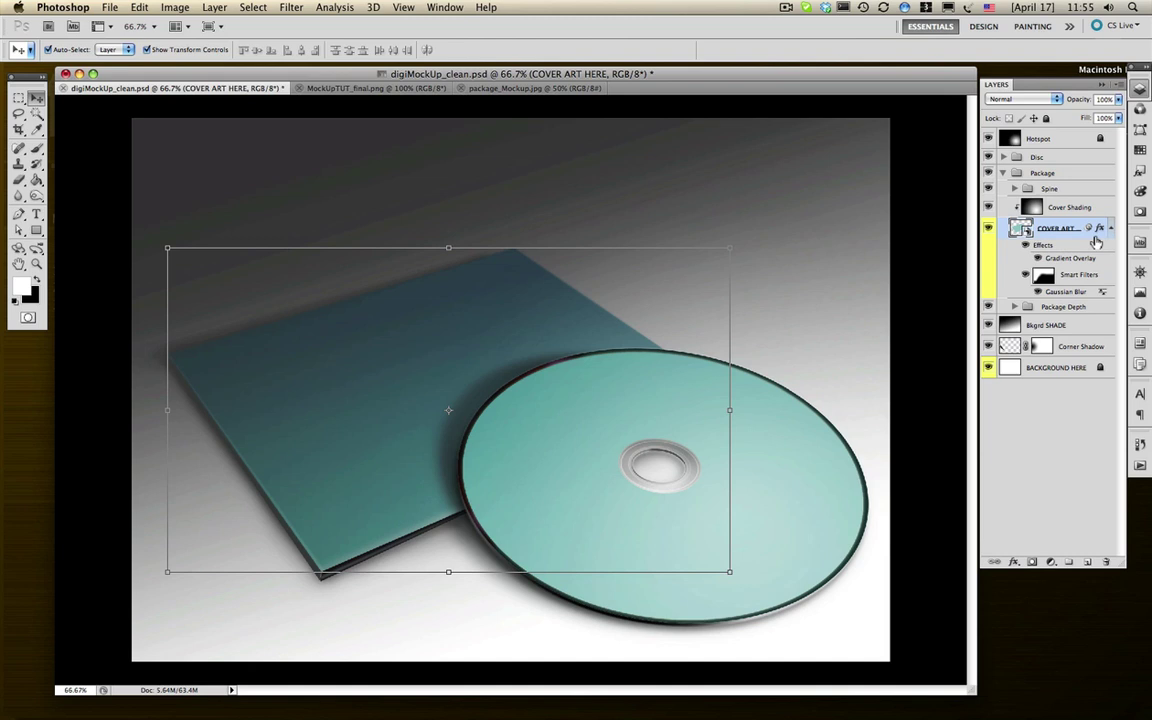
- Open the COVER ART HERE smart object as Shape 1411.psb and select its YOUR ART HERE layer
{"action": "double_click", "coordinate": [1022, 229]}
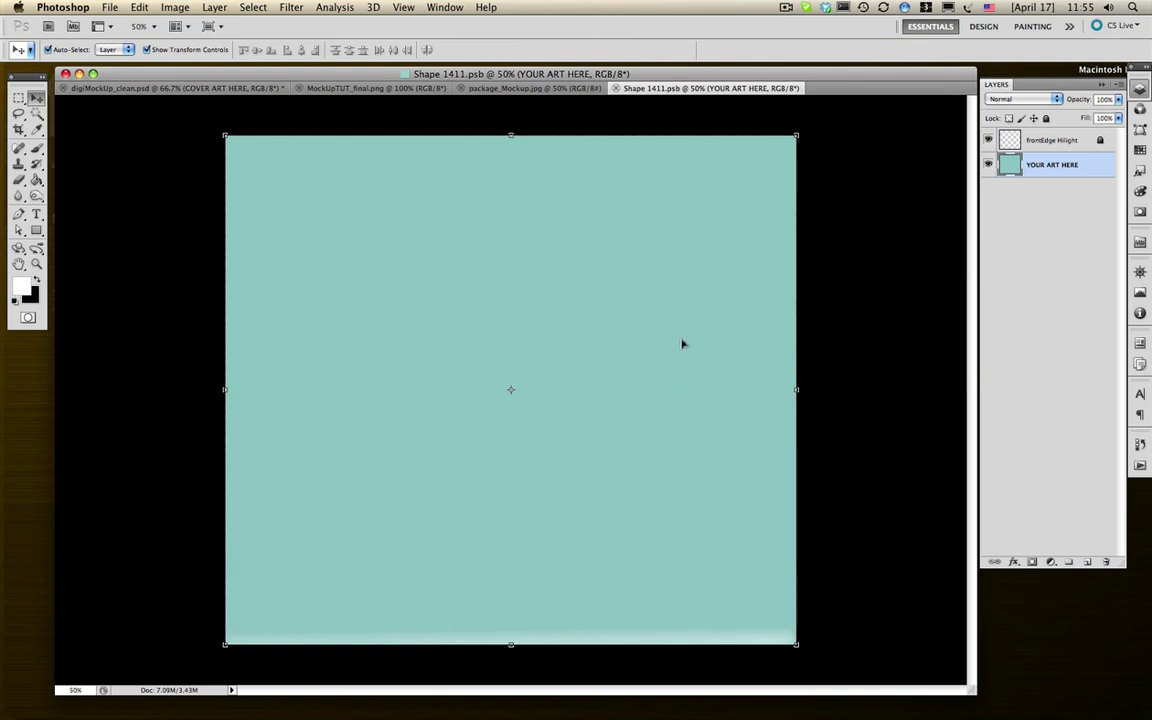
{"action": "left_click", "coordinate": [1061, 143]}
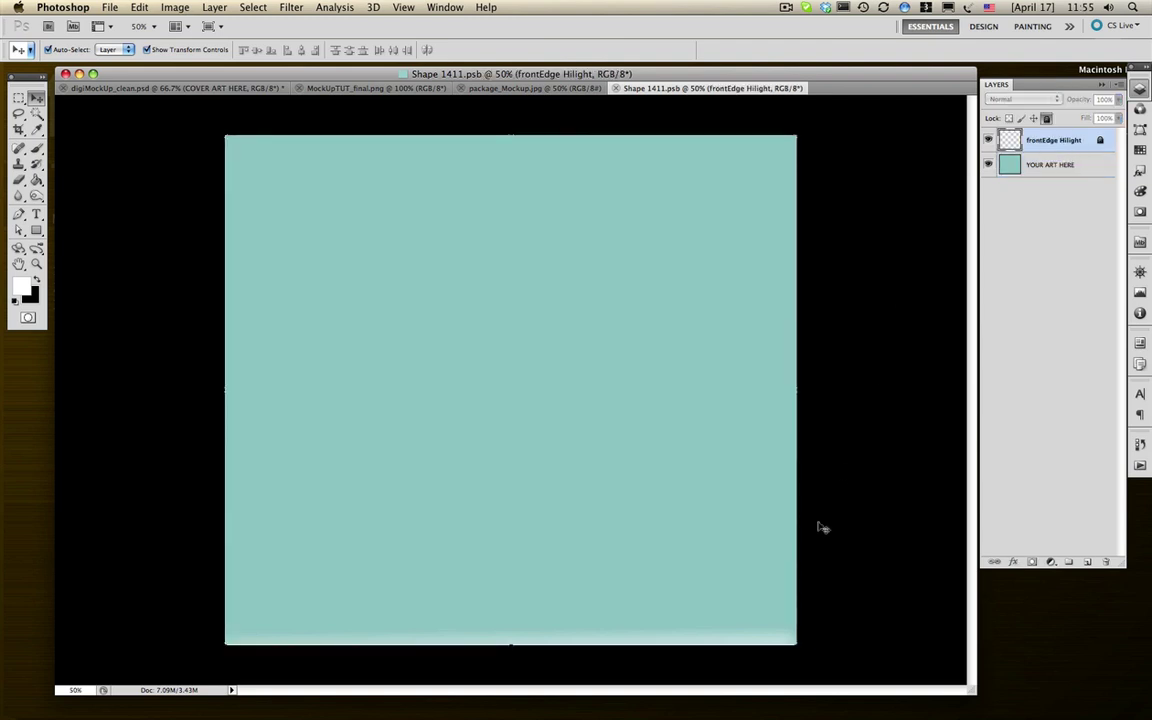
{"action": "left_click", "coordinate": [1076, 167]}
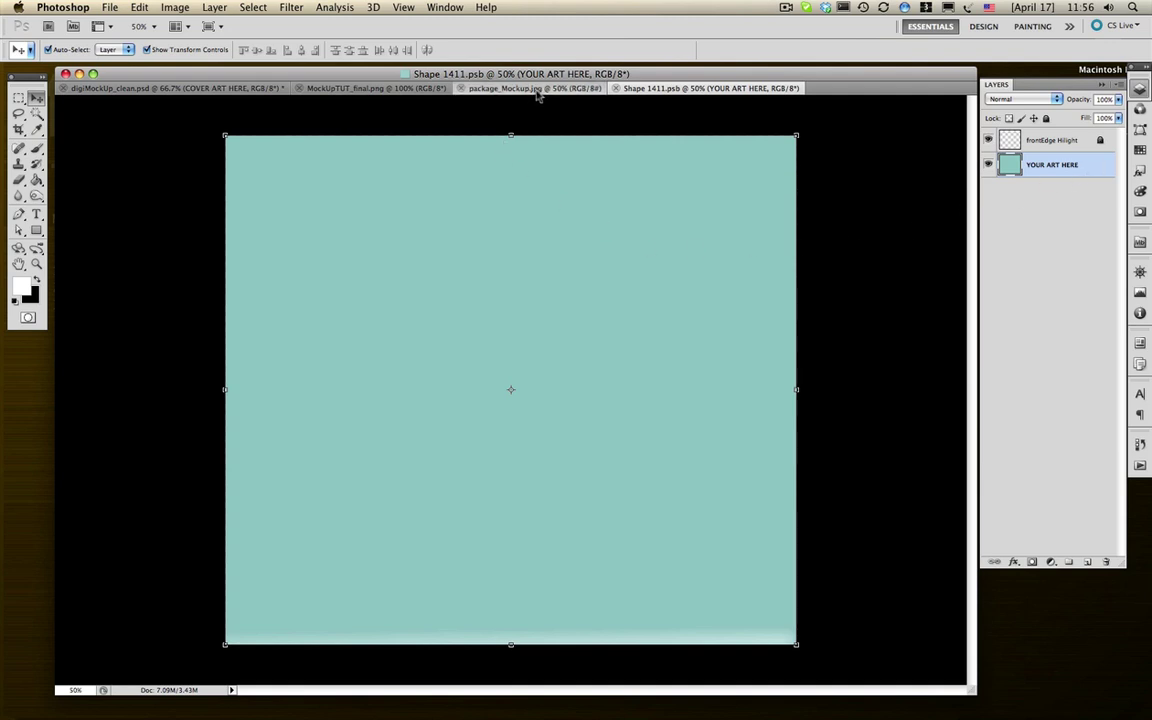
- Copy the whole package_Mockup.jpg cover art into Shape 1411.psb, save it and close it
{"action": "left_click", "coordinate": [536, 89]}
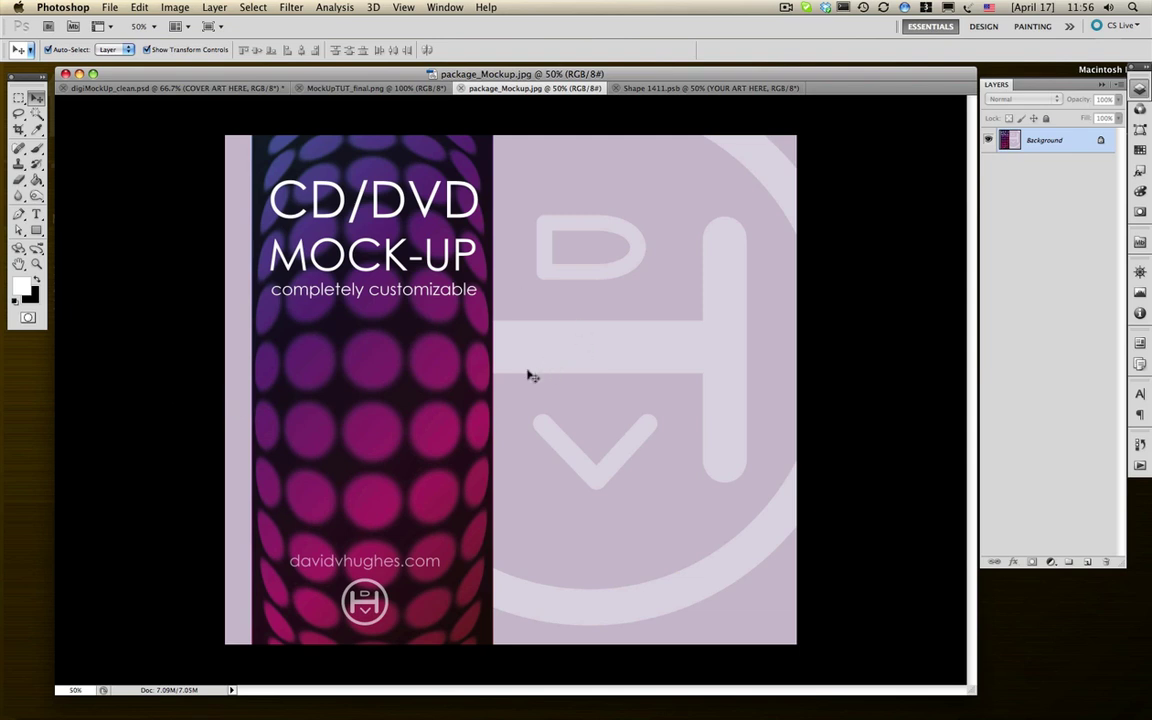
{"action": "key", "text": "super+a"}
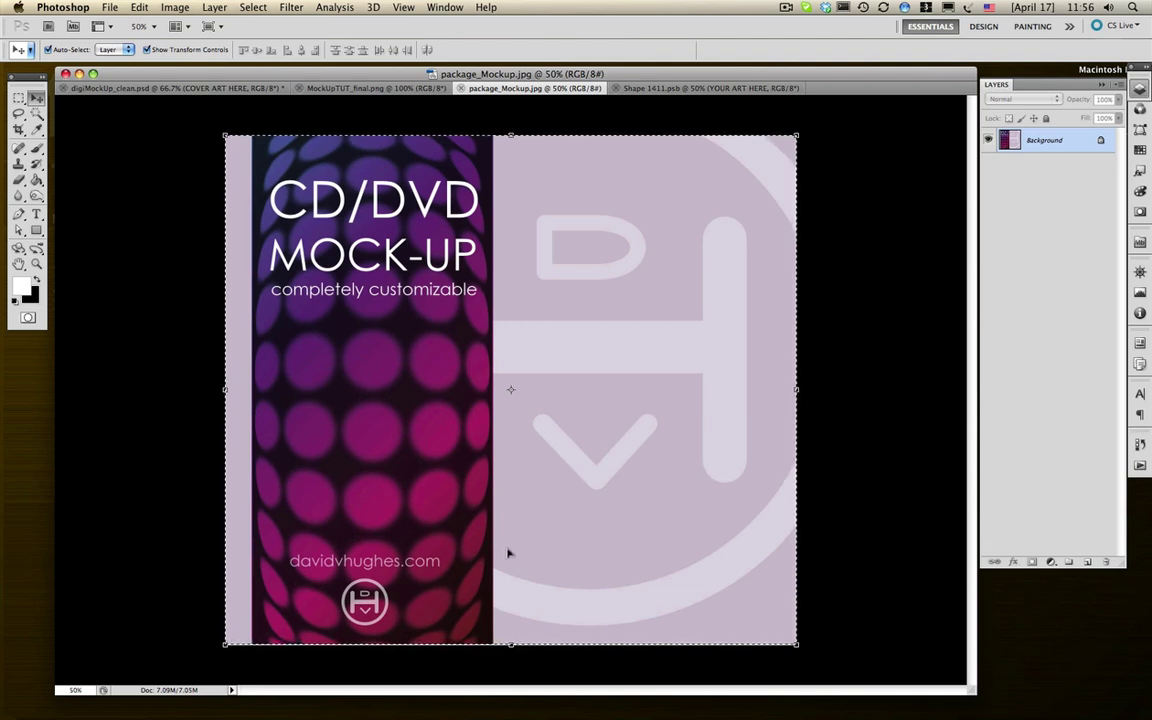
{"action": "key", "text": "super+c"}
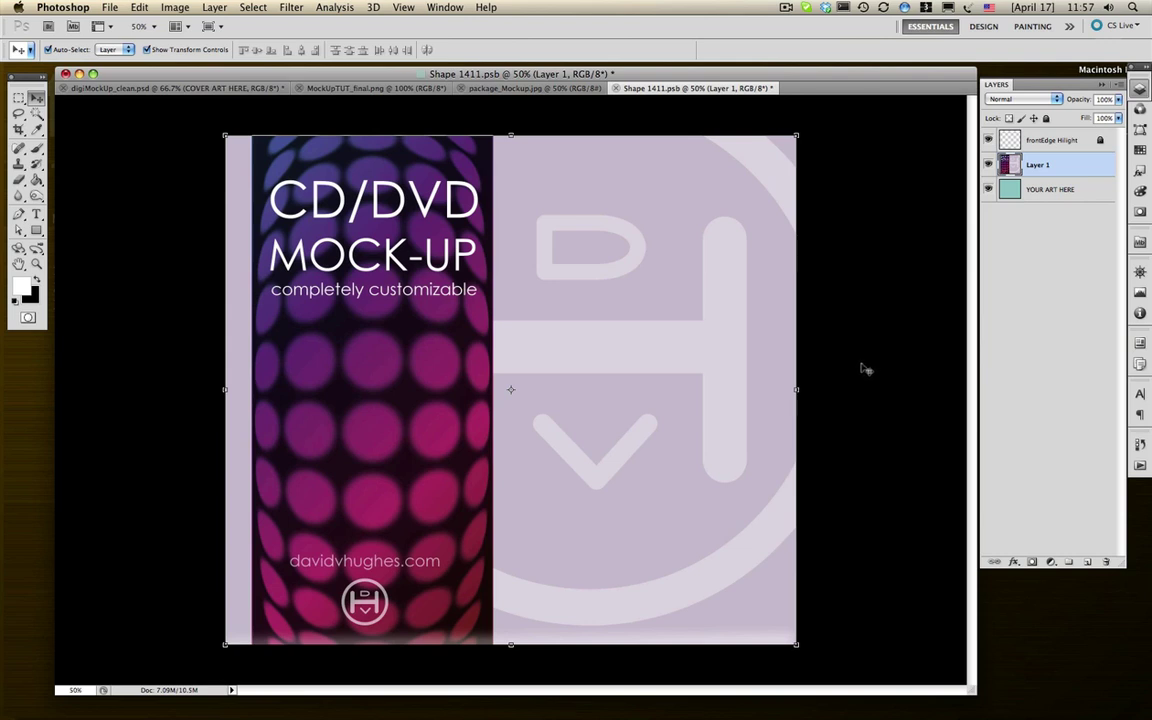
{"action": "left_click", "coordinate": [139, 8]}
{"action": "mouse_move", "coordinate": [110, 8]}
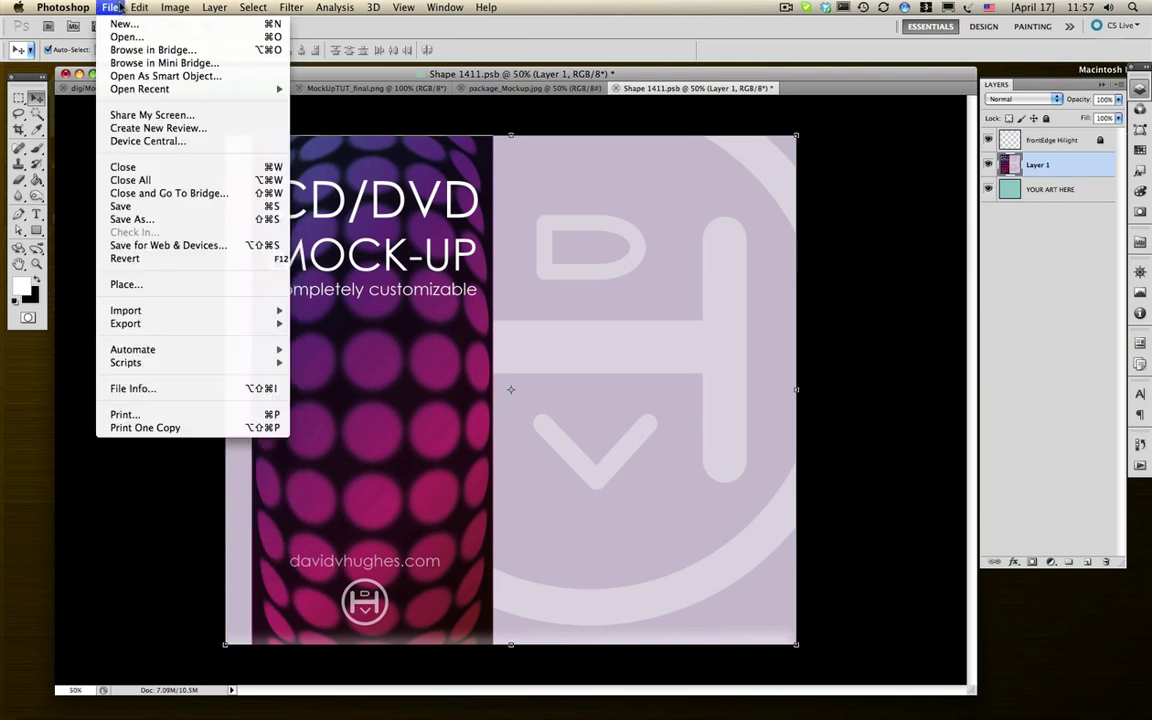
{"action": "left_click", "coordinate": [148, 208]}
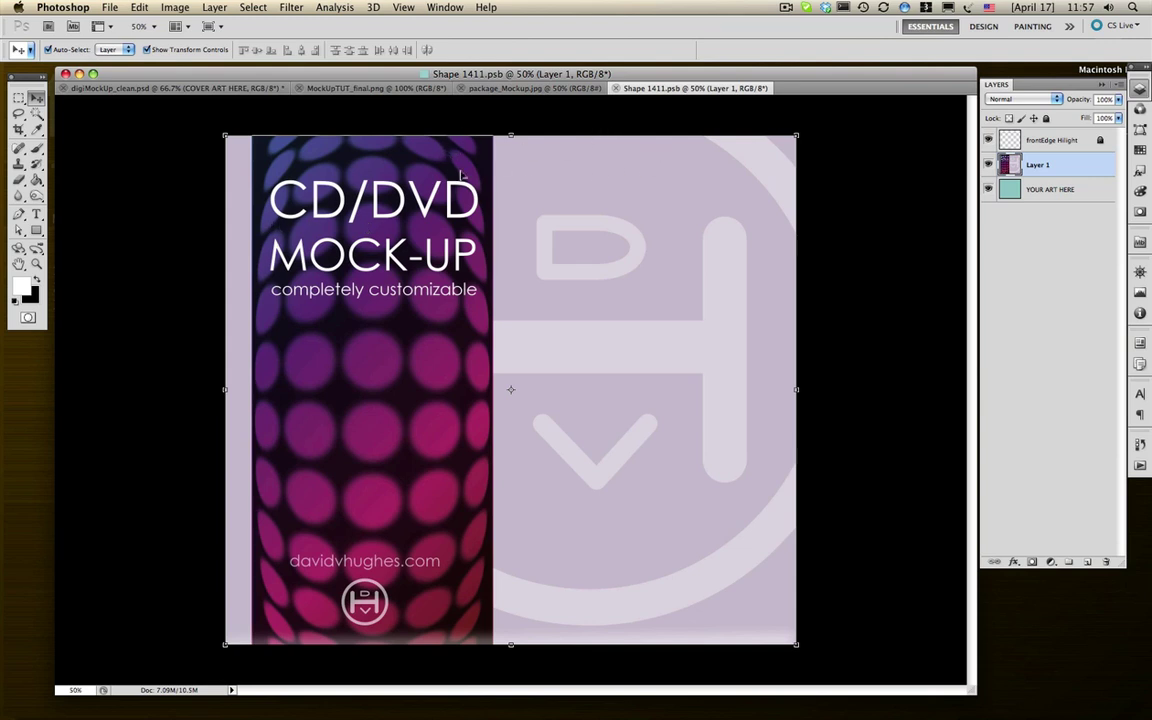
{"action": "left_click", "coordinate": [615, 89]}
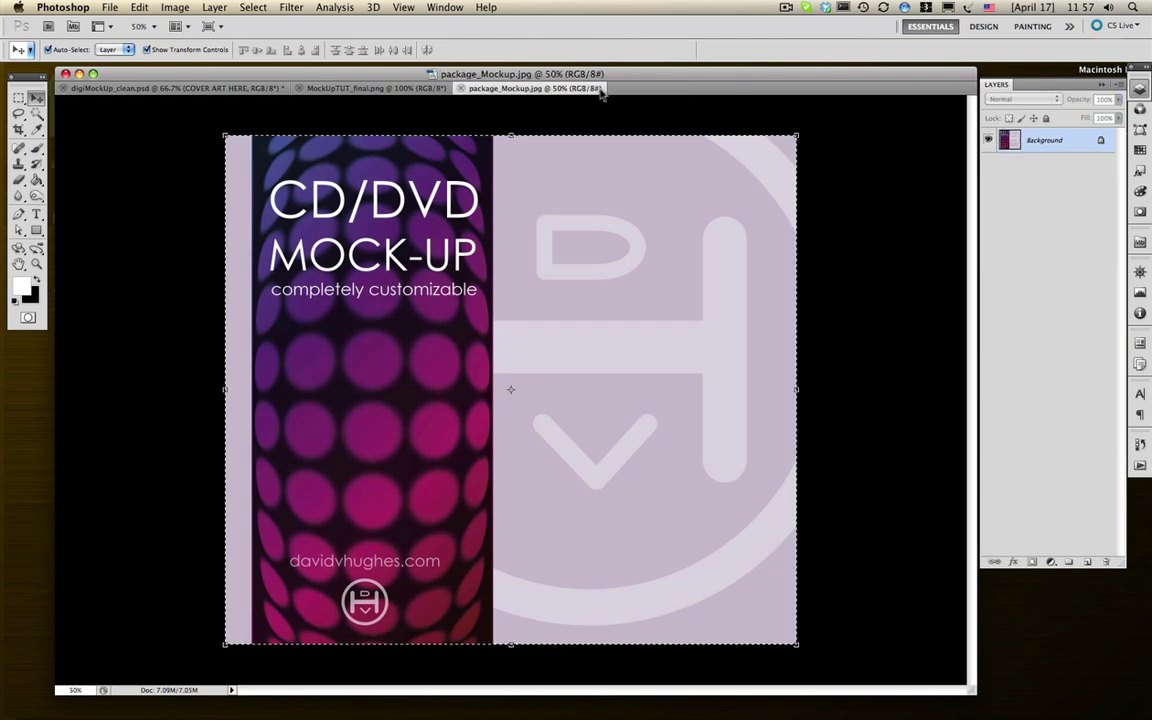
- Close package_Mockup.jpg, then expand the Spine group and select the SPINE ART HERE layer
{"action": "left_click", "coordinate": [461, 89]}
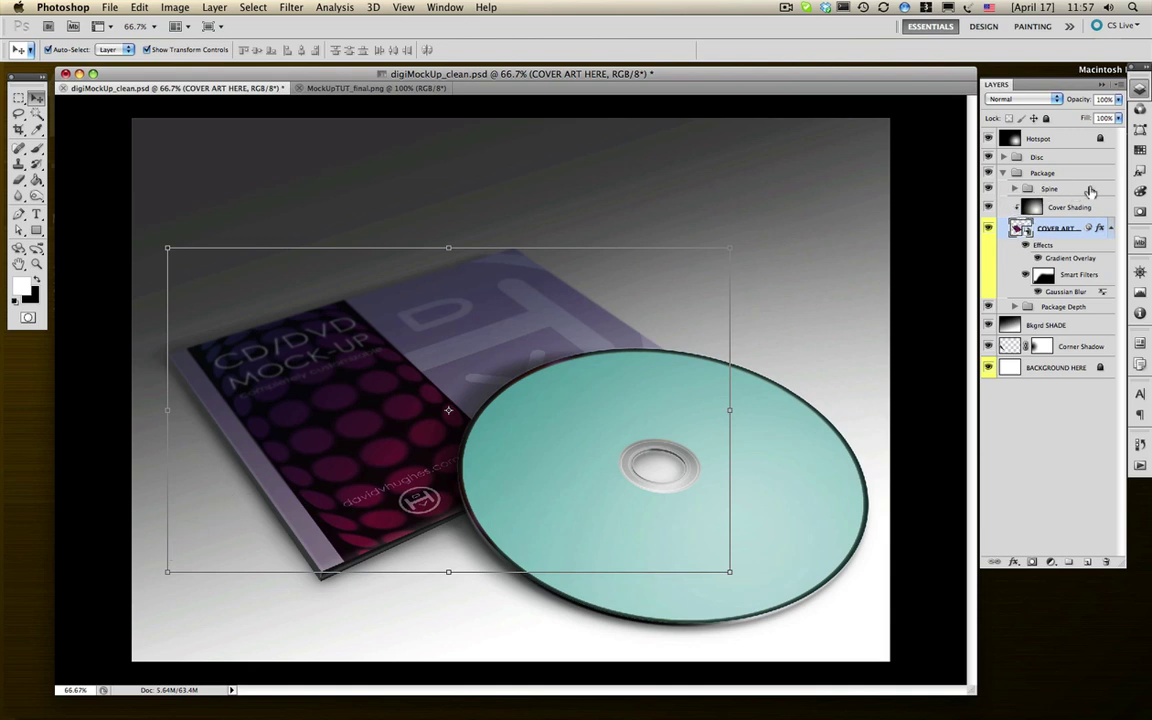
{"action": "left_click", "coordinate": [1046, 190]}
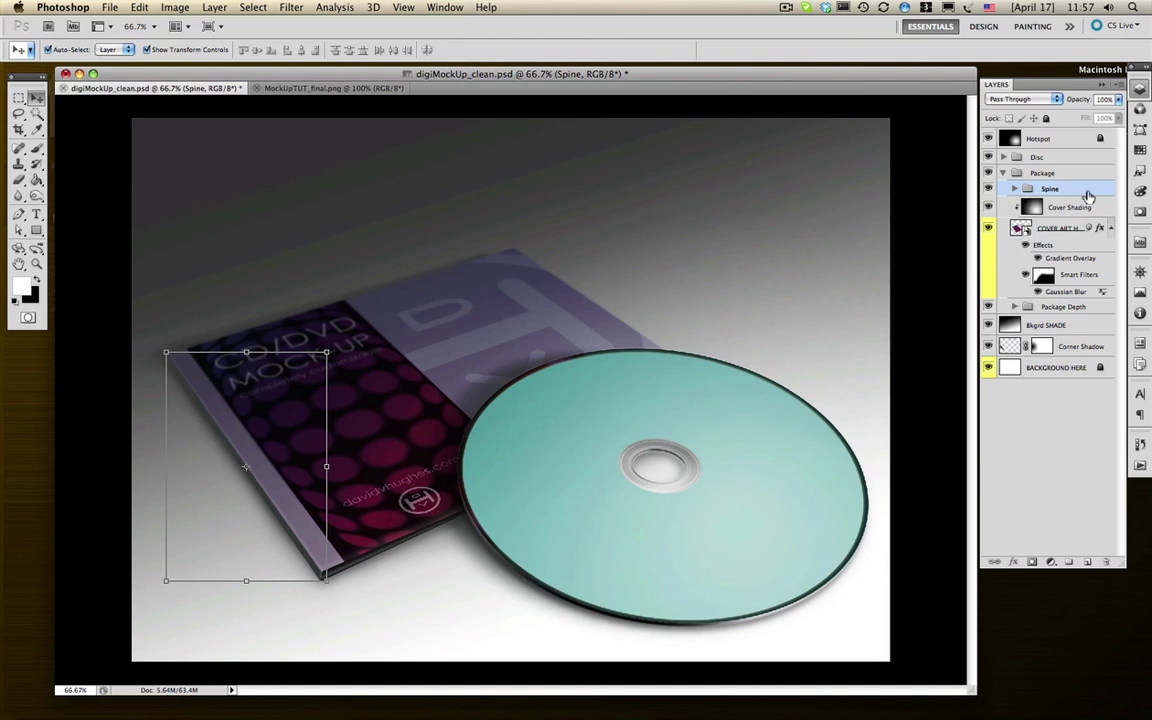
{"action": "left_click", "coordinate": [1015, 189]}
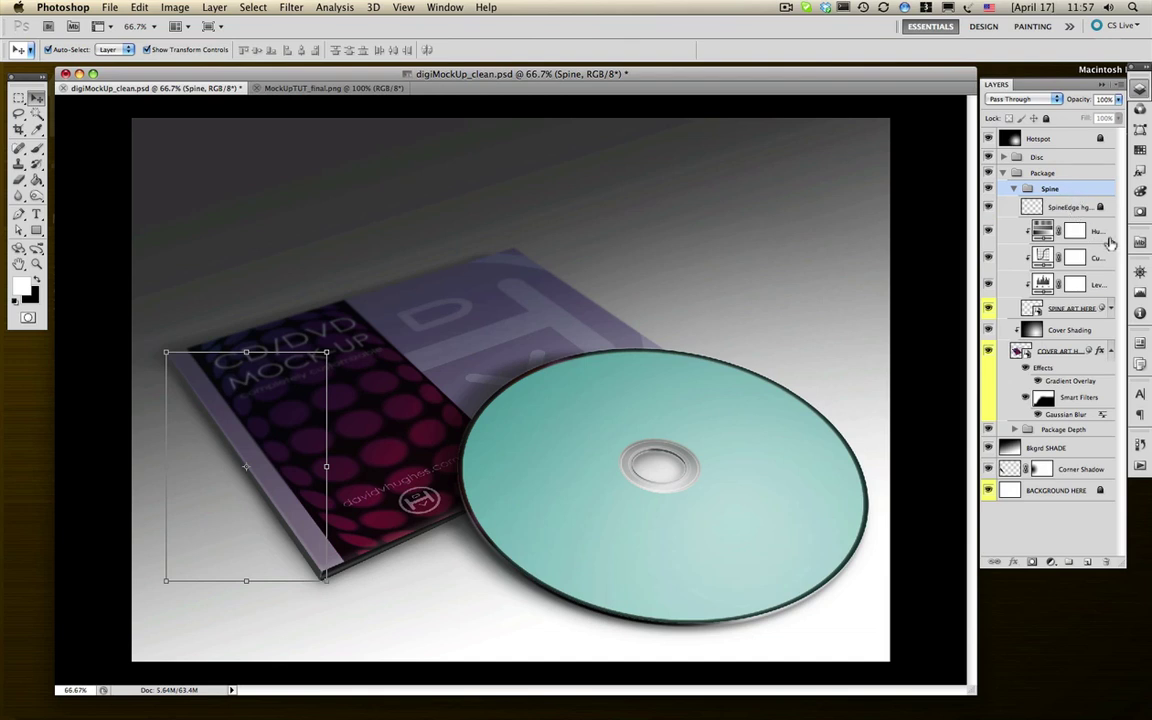
{"action": "left_click", "coordinate": [1065, 308]}
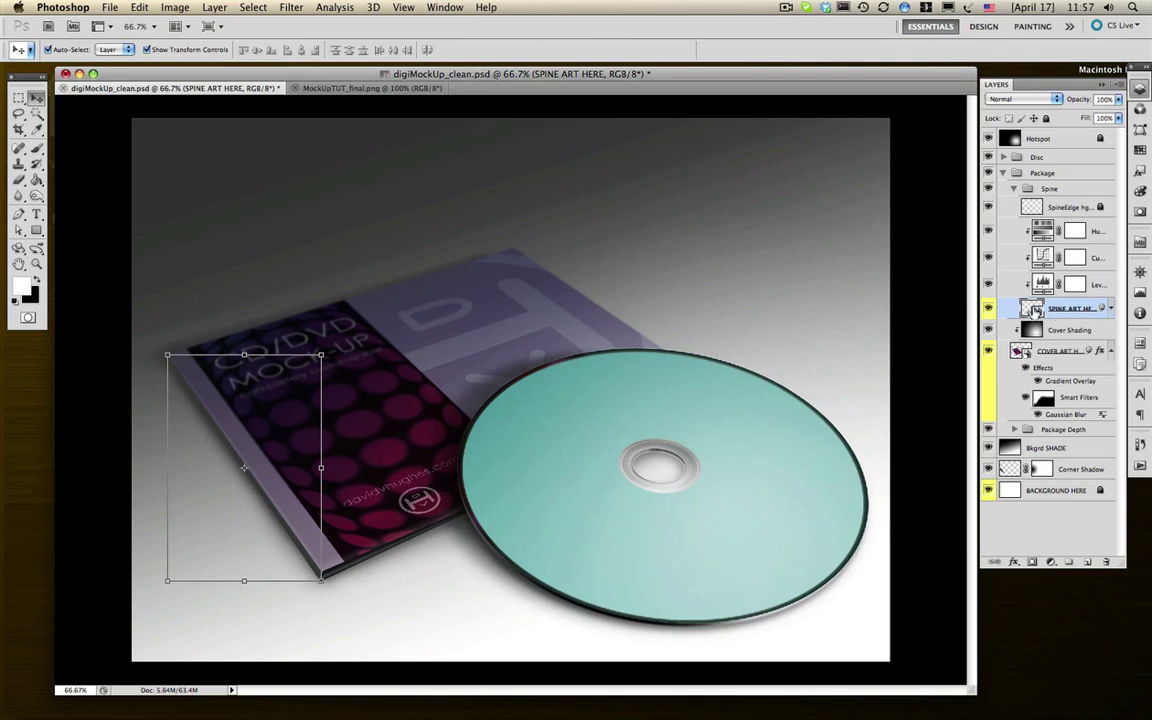
- Open the spine smart object and spine_Mockup.jpg, selecting the whole spine image
{"action": "double_click", "coordinate": [1032, 308]}
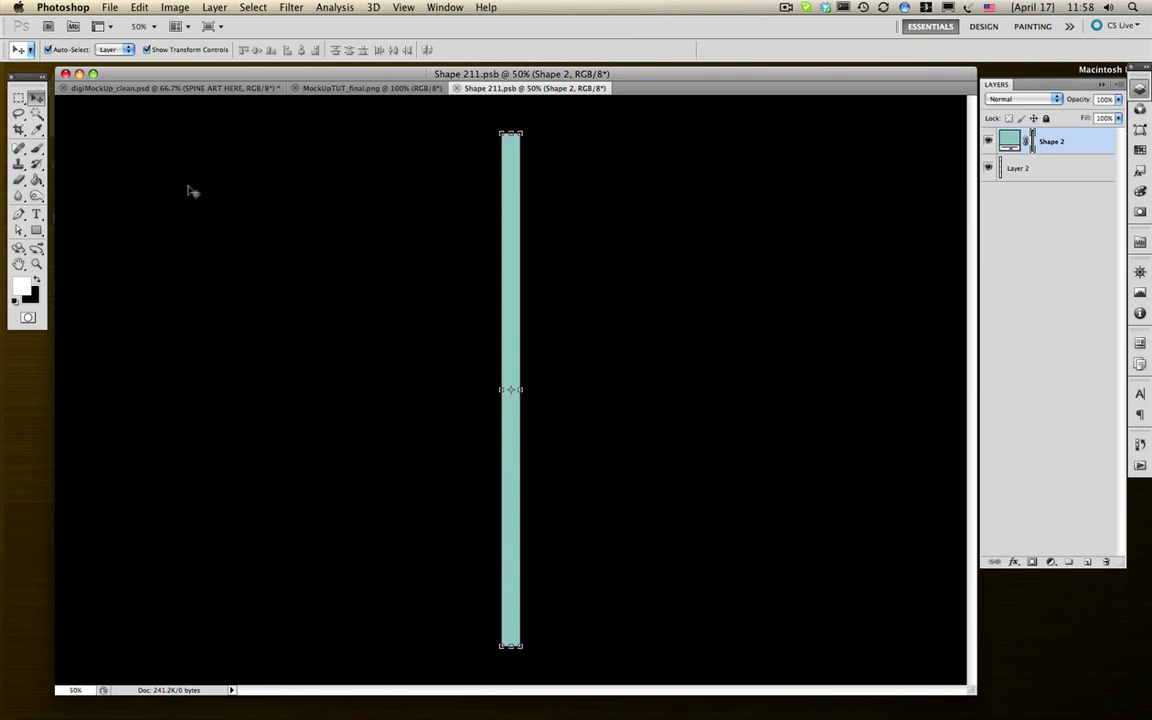
{"action": "left_click", "coordinate": [108, 7]}
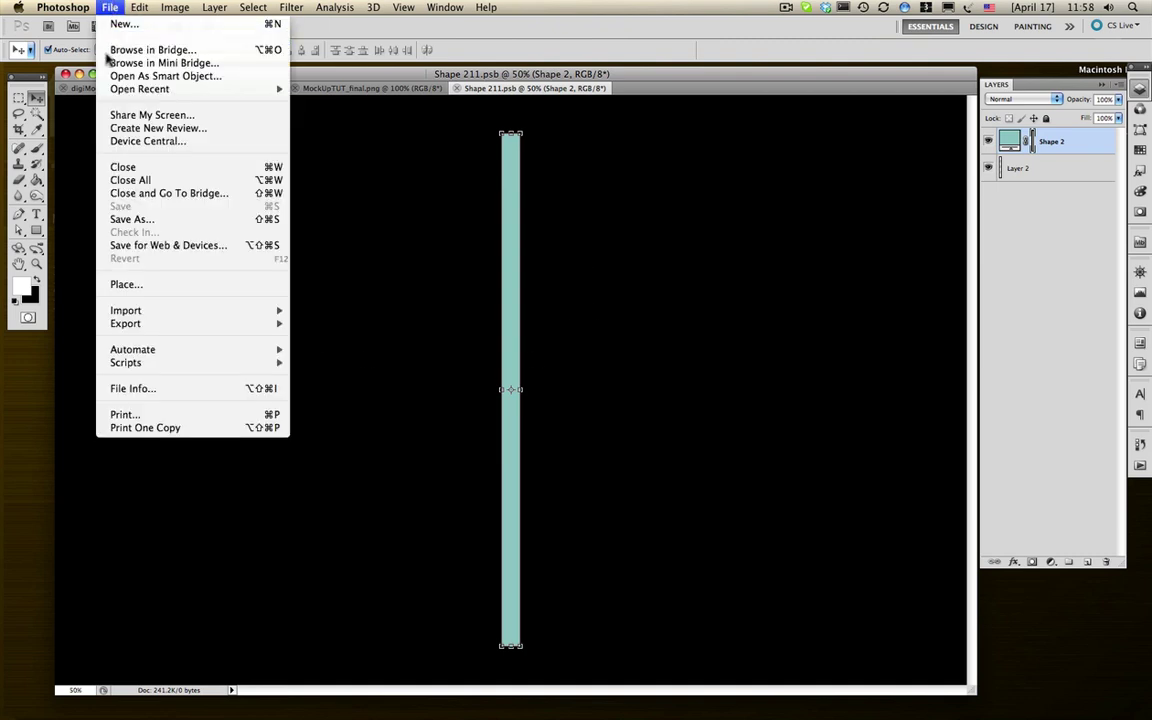
{"action": "left_click", "coordinate": [122, 37]}
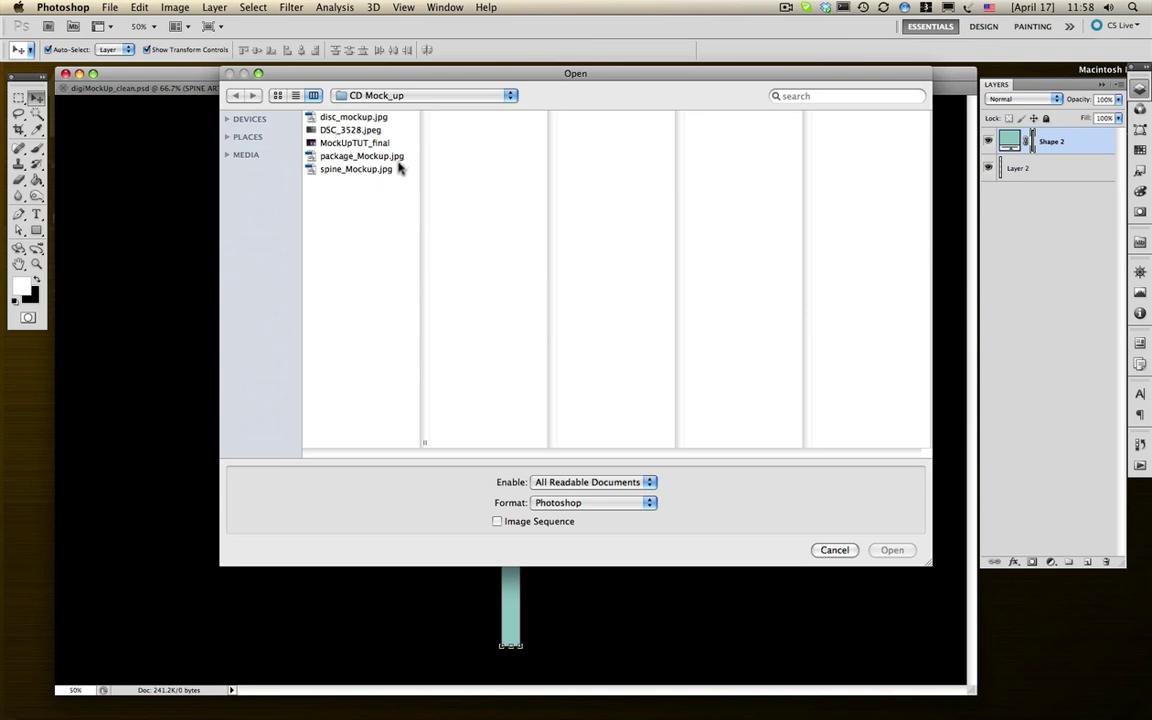
{"action": "left_click", "coordinate": [362, 169]}
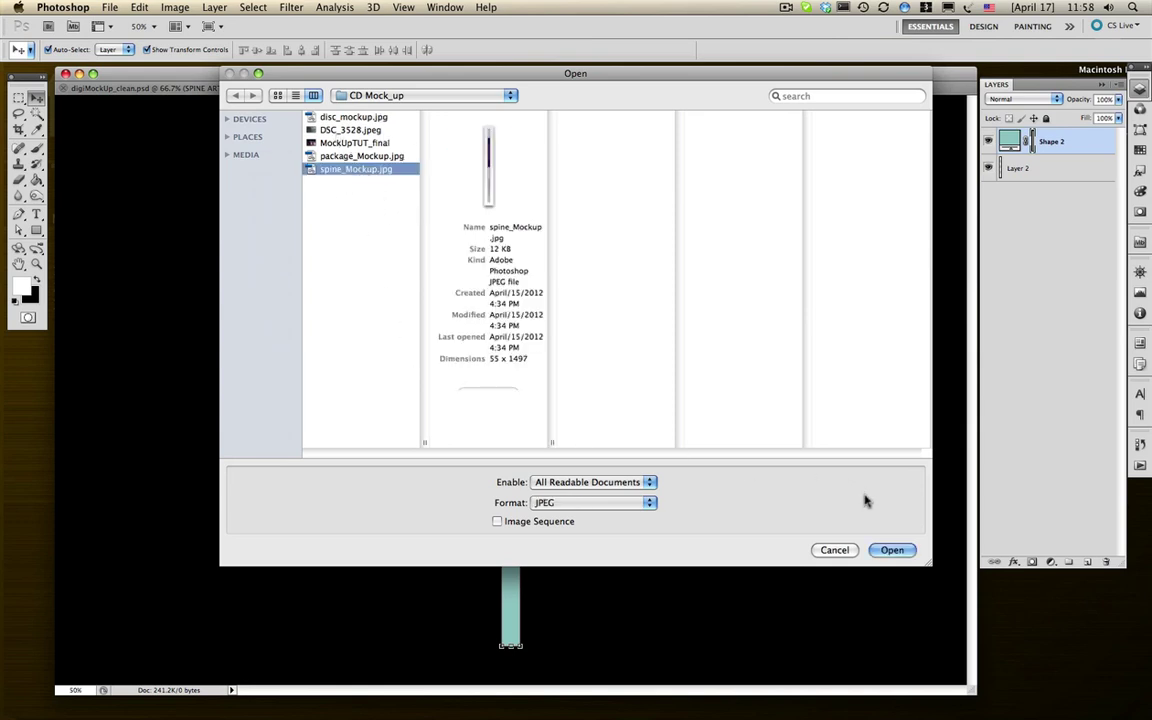
{"action": "left_click", "coordinate": [890, 550]}
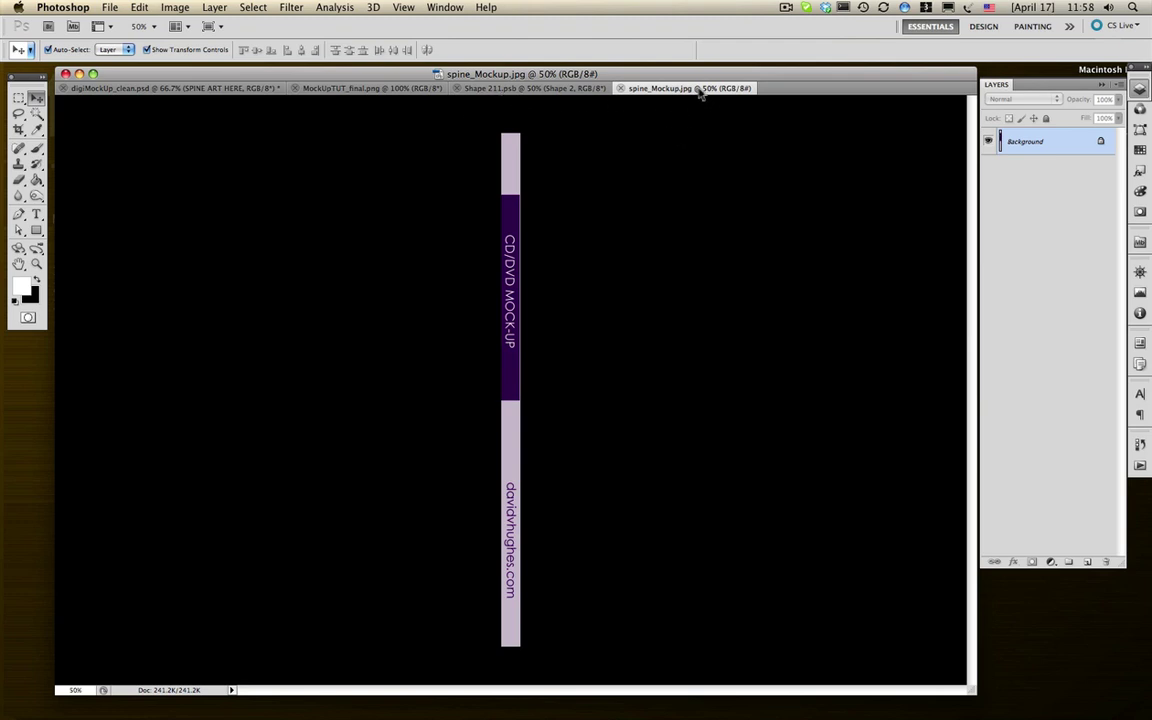
{"action": "key", "text": "super+a"}
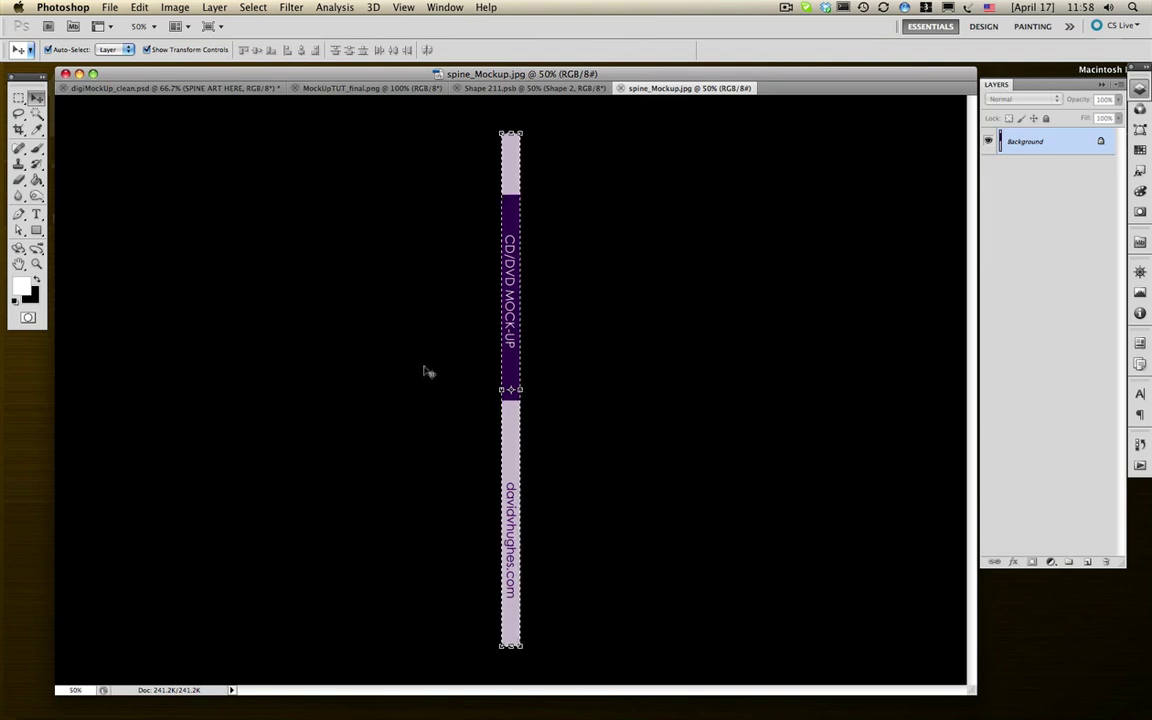
- Paste the spine graphic into Shape 211.psb, save, close both files and collapse Package
{"action": "left_click", "coordinate": [565, 92]}
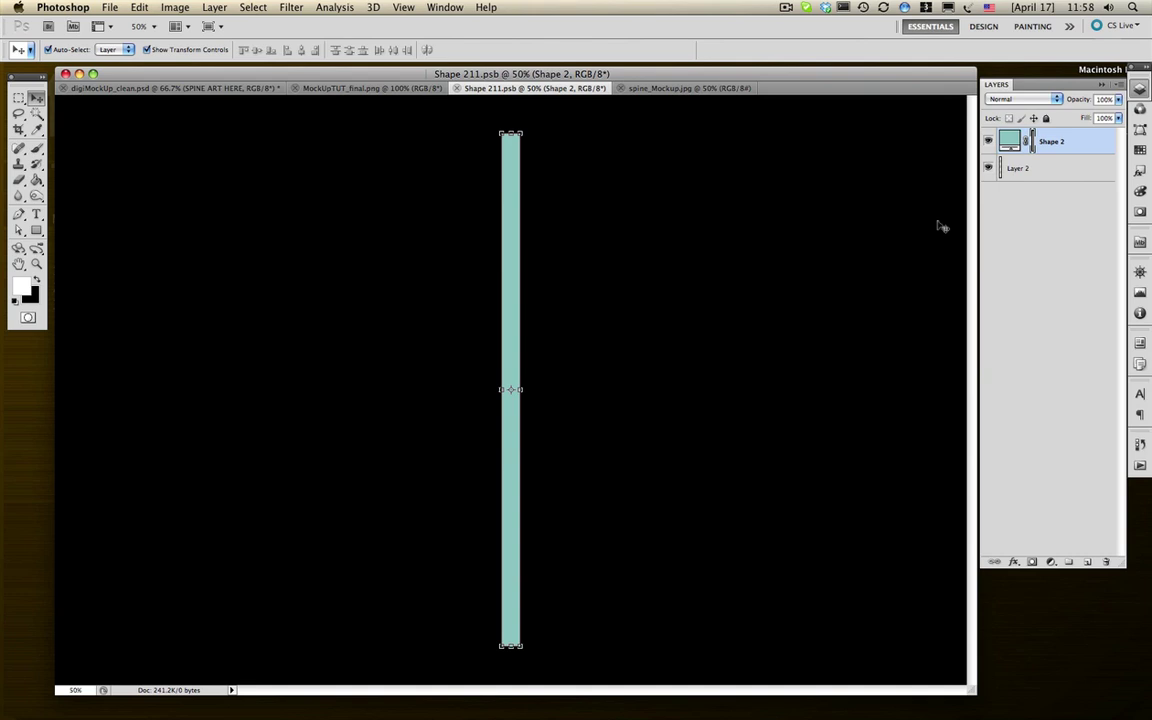
{"action": "key", "text": "super+v"}
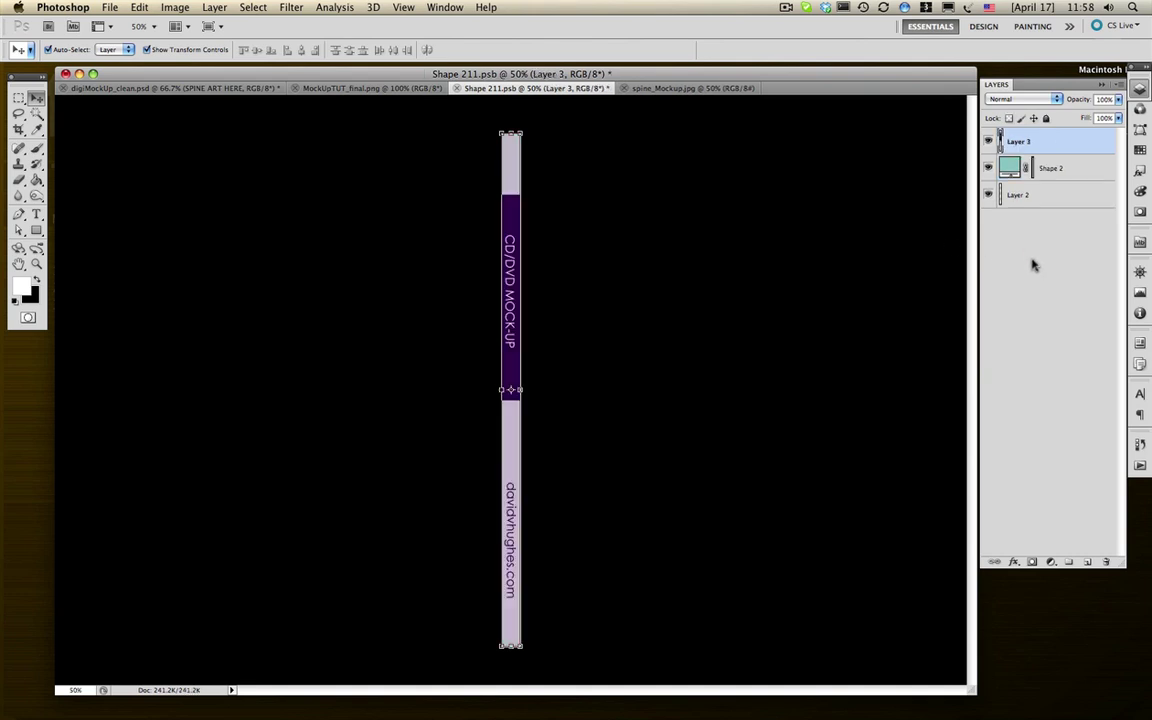
{"action": "key", "text": "super+s"}
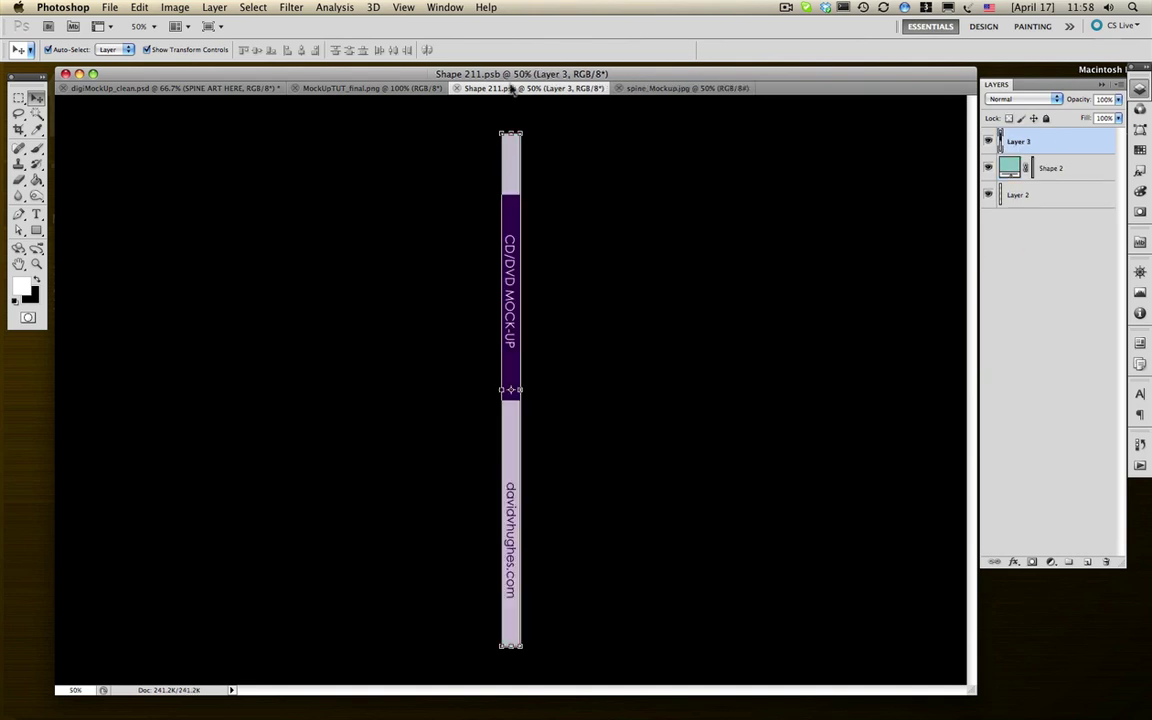
{"action": "left_click", "coordinate": [459, 88]}
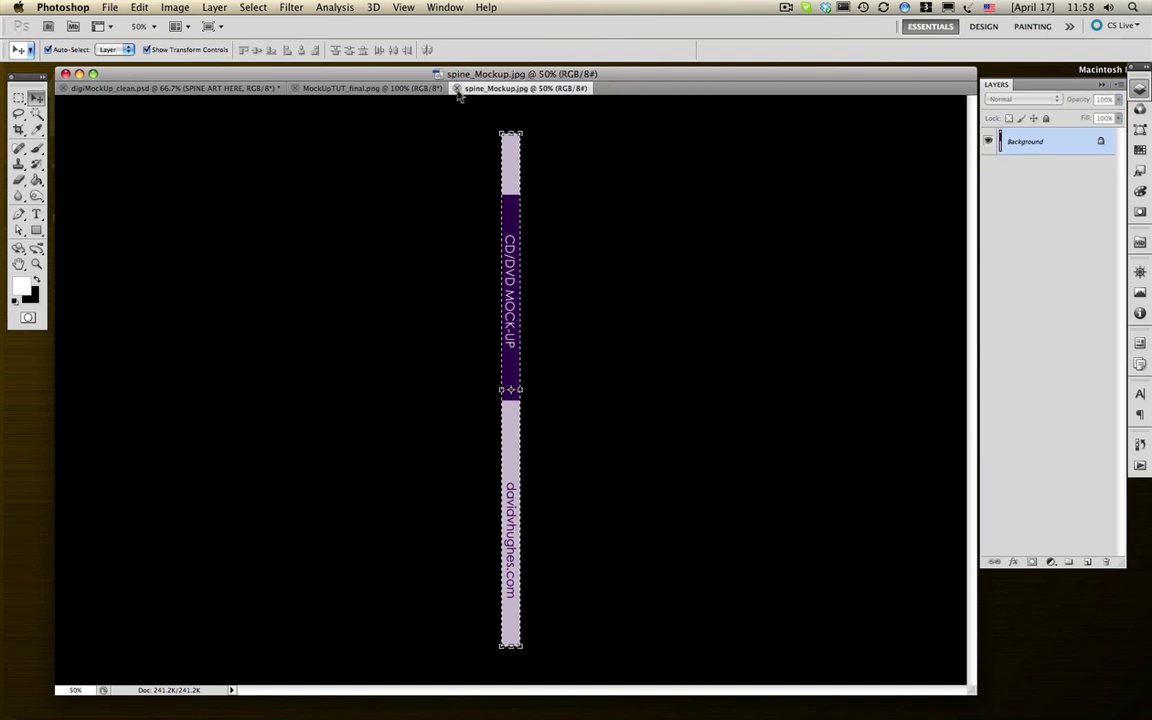
{"action": "left_click", "coordinate": [456, 89]}
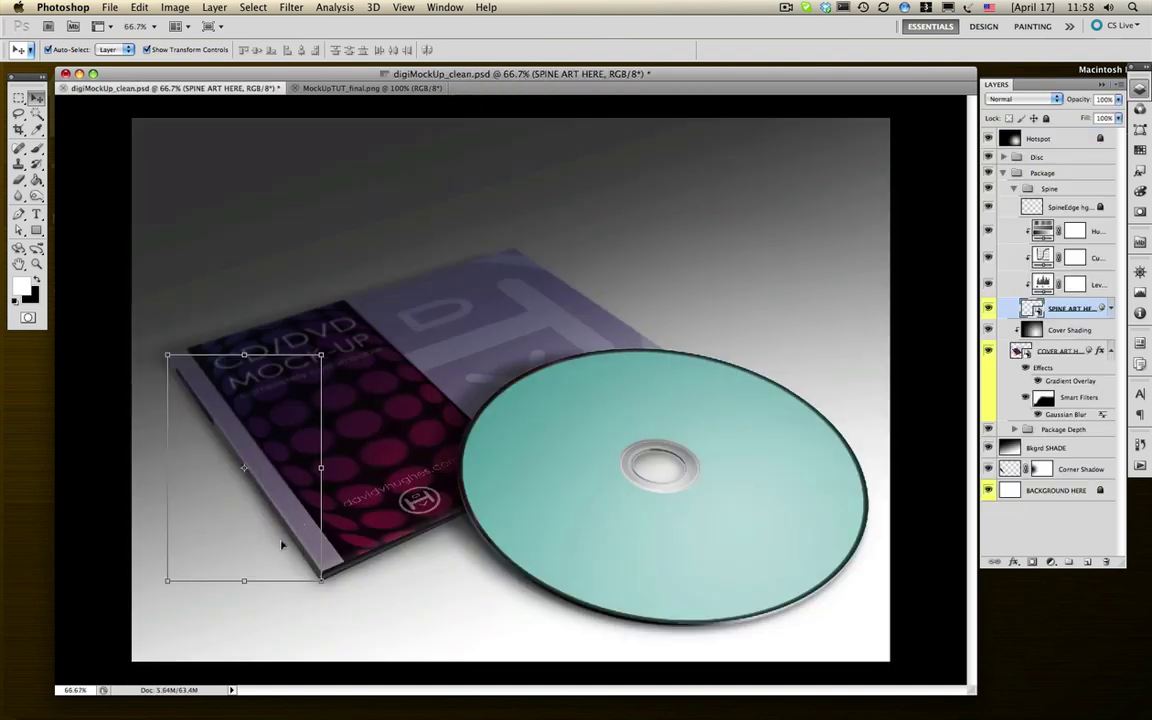
{"action": "left_click", "coordinate": [1004, 174]}
{"action": "left_click", "coordinate": [1073, 177]}
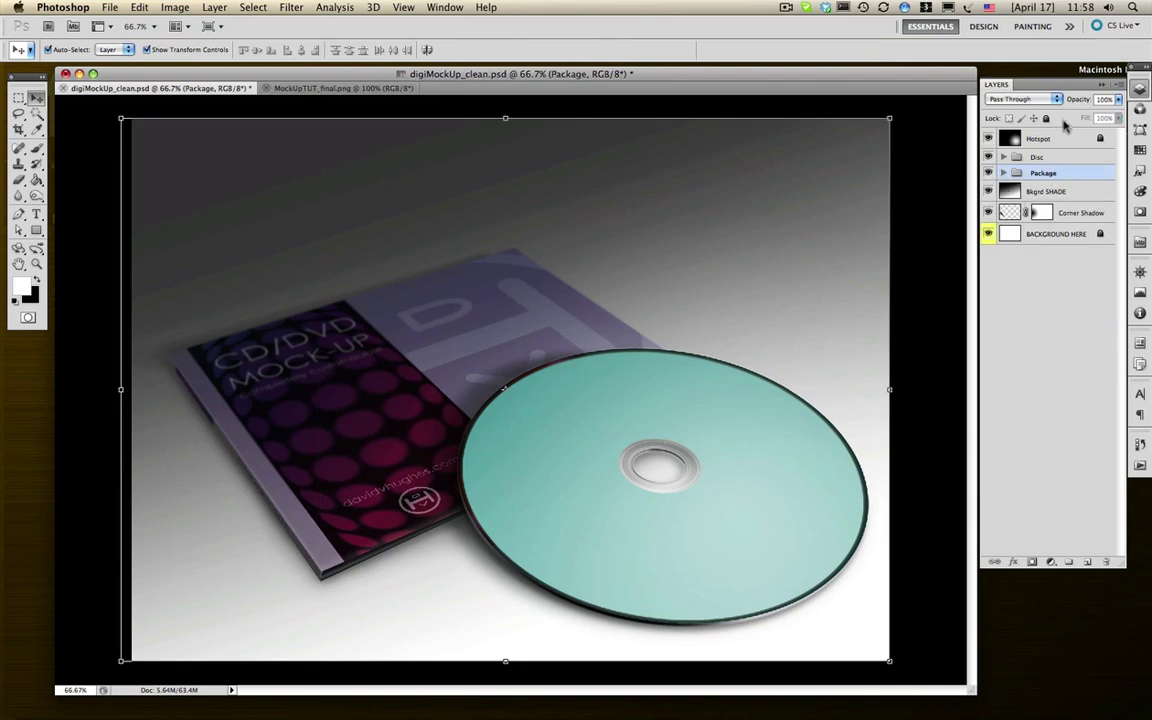
- Expand the Disc group and open the DISC ART HERE smart object's contents
{"action": "left_click", "coordinate": [1082, 160]}
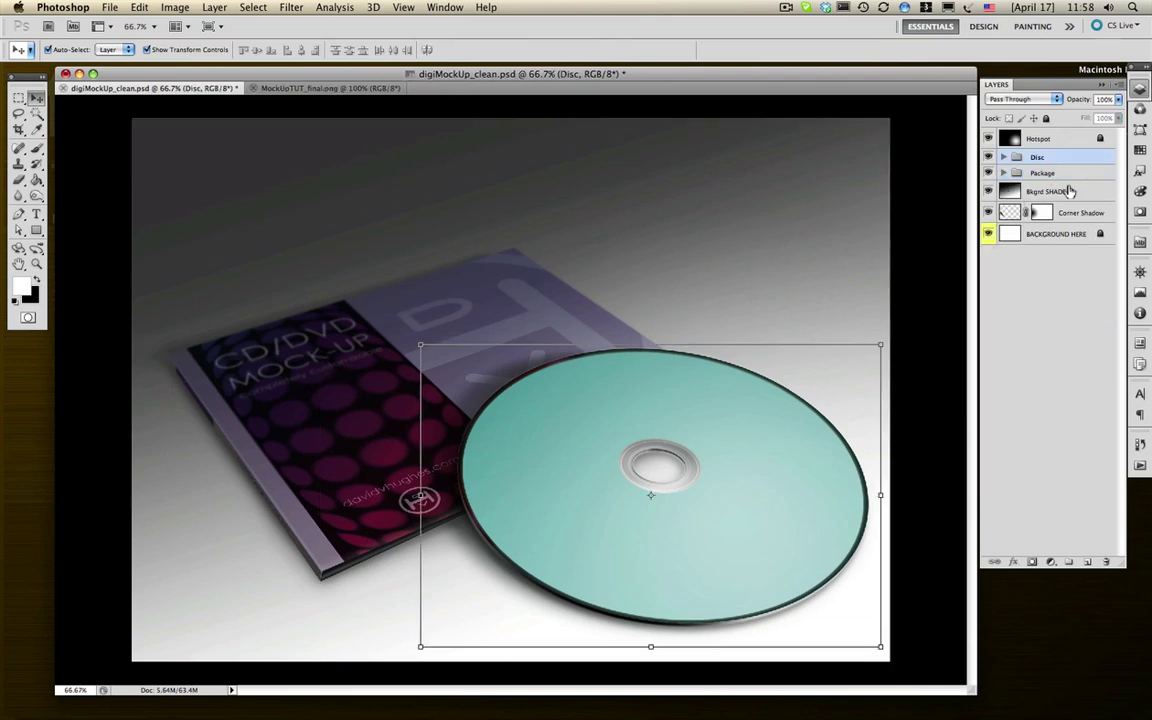
{"action": "left_click", "coordinate": [1004, 158]}
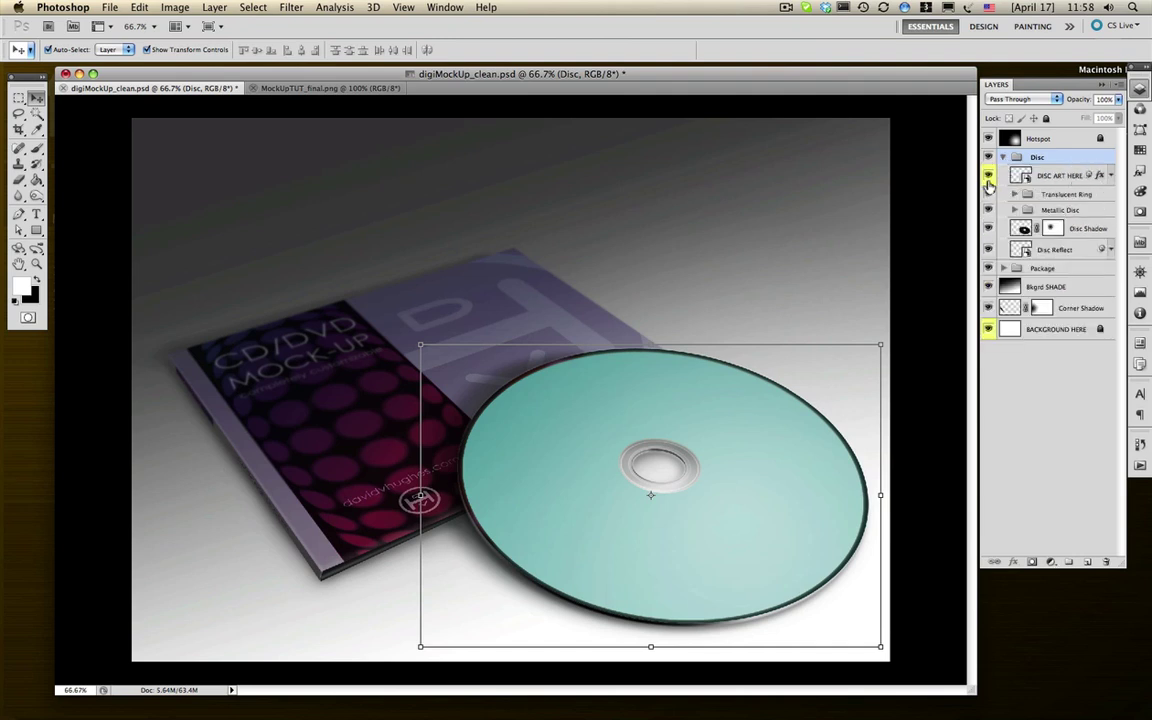
{"action": "left_click", "coordinate": [1062, 178]}
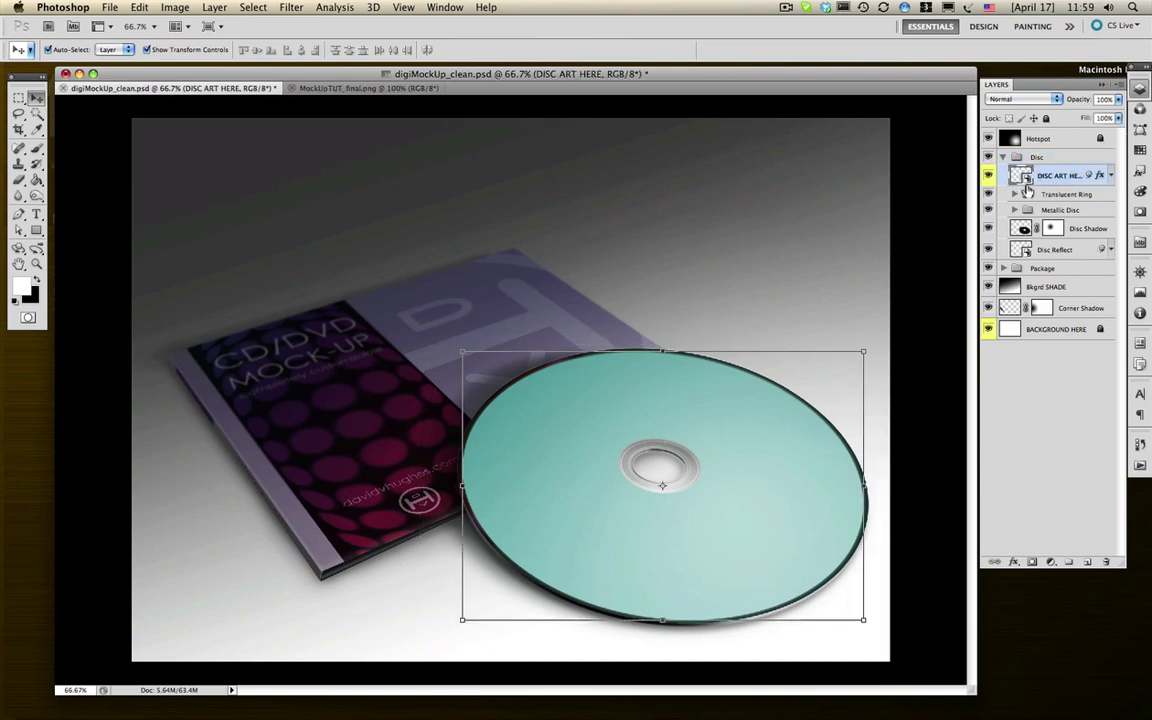
{"action": "double_click", "coordinate": [1021, 178]}
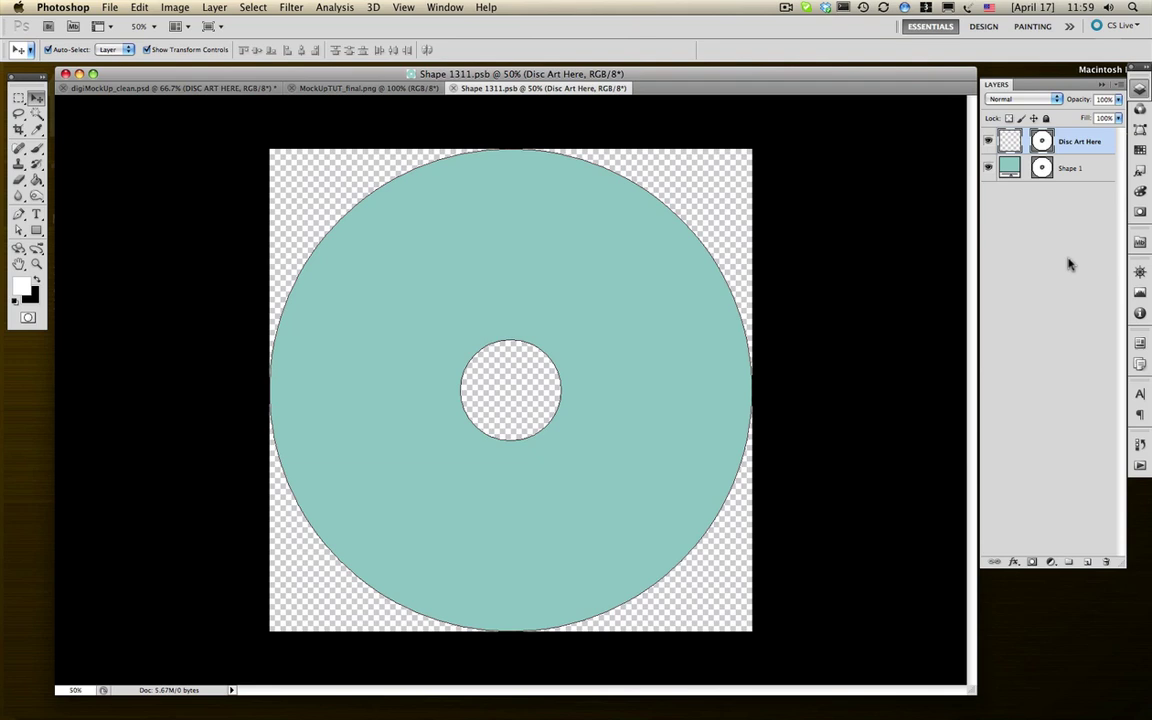
- Select Shape 1 and disable then re-enable its vector mask to check the disc shape
{"action": "left_click", "coordinate": [1062, 300]}
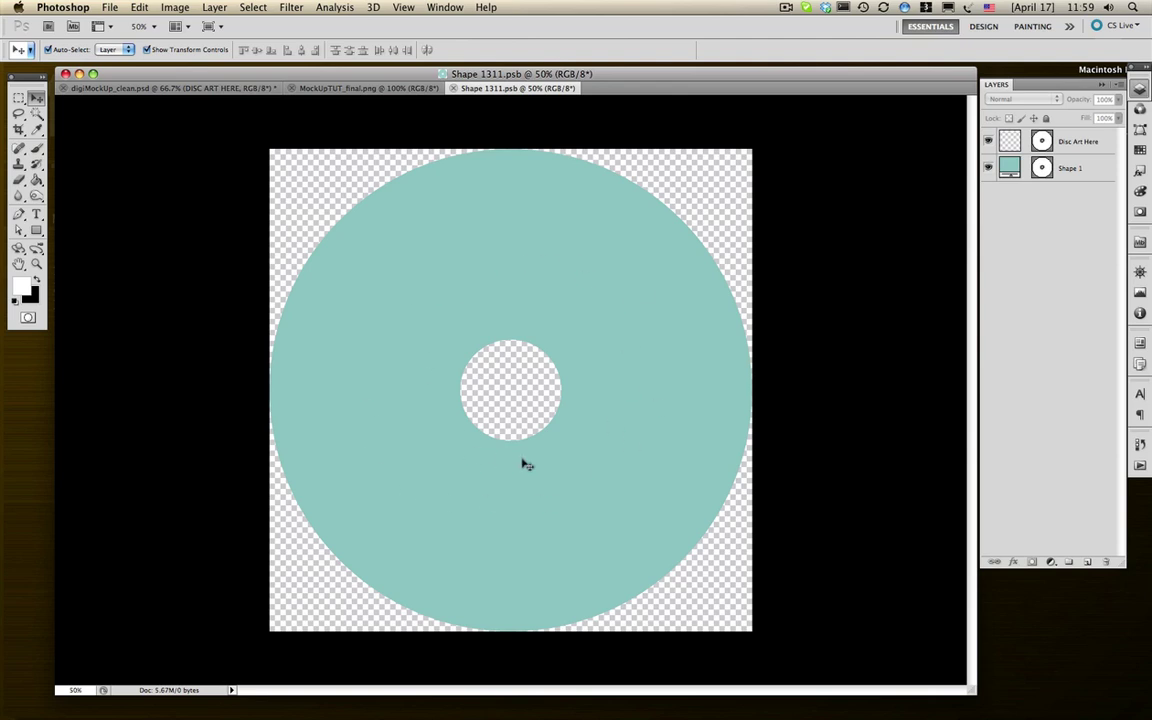
{"action": "left_click", "coordinate": [1078, 176]}
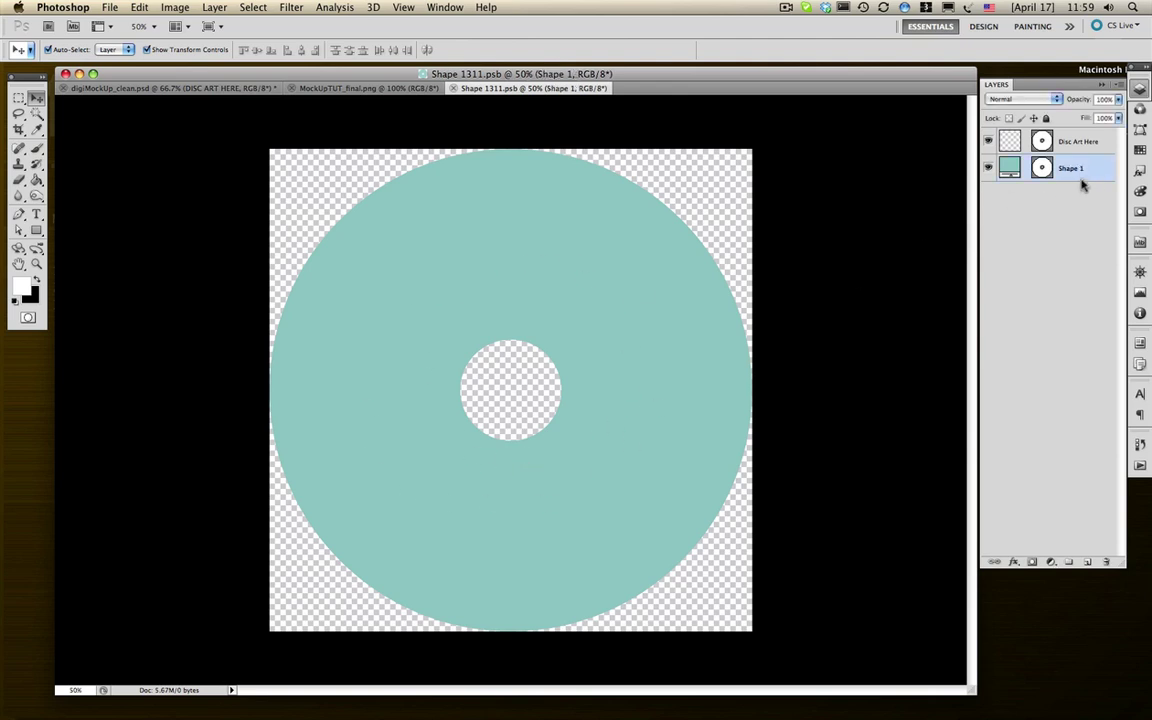
{"action": "left_click", "coordinate": [1026, 258]}
{"action": "left_click", "coordinate": [1011, 143]}
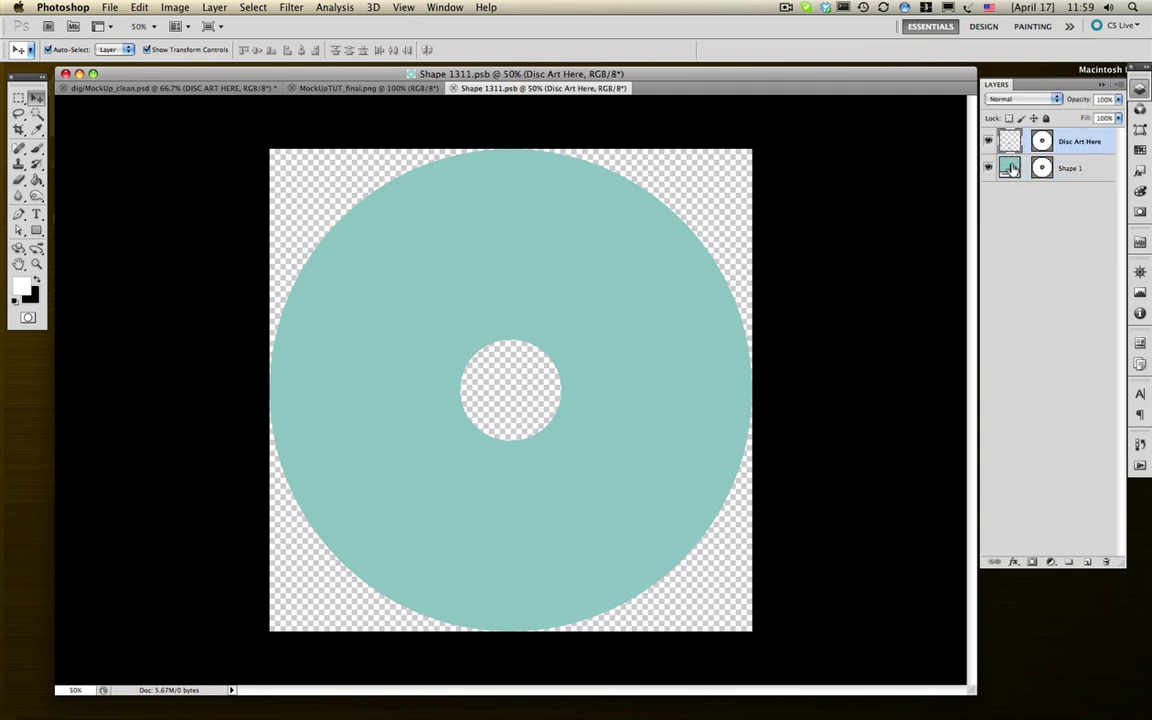
{"action": "left_click", "coordinate": [1041, 255]}
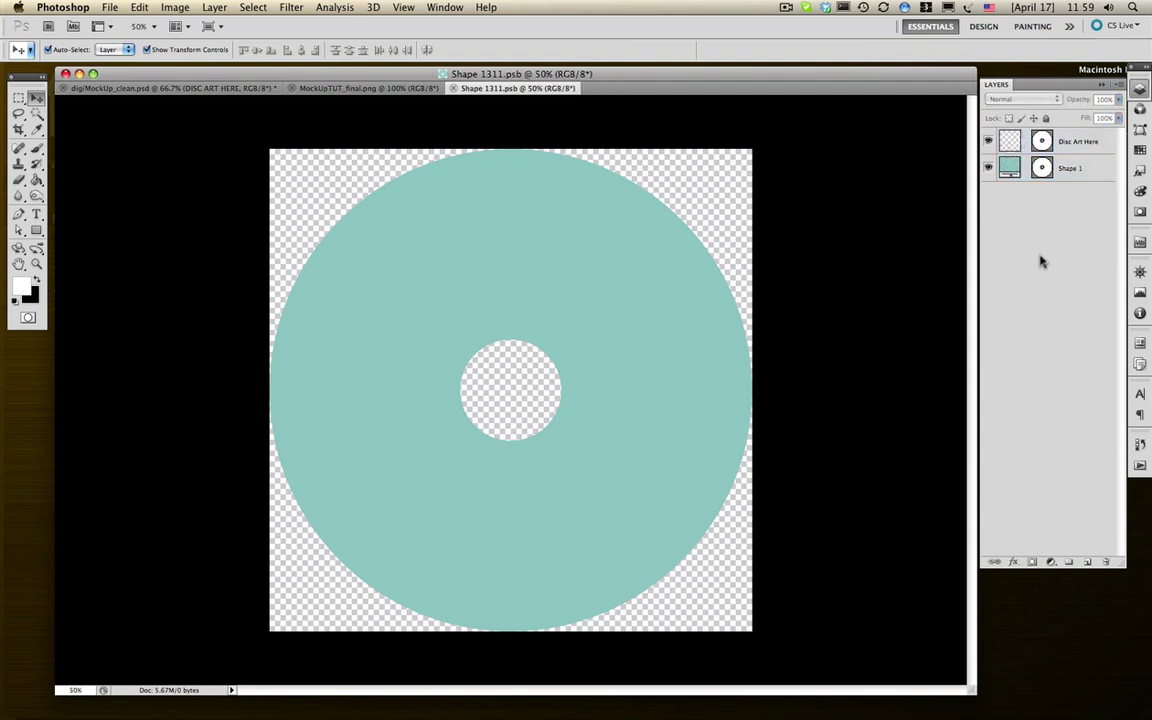
{"action": "left_click", "coordinate": [1047, 172]}
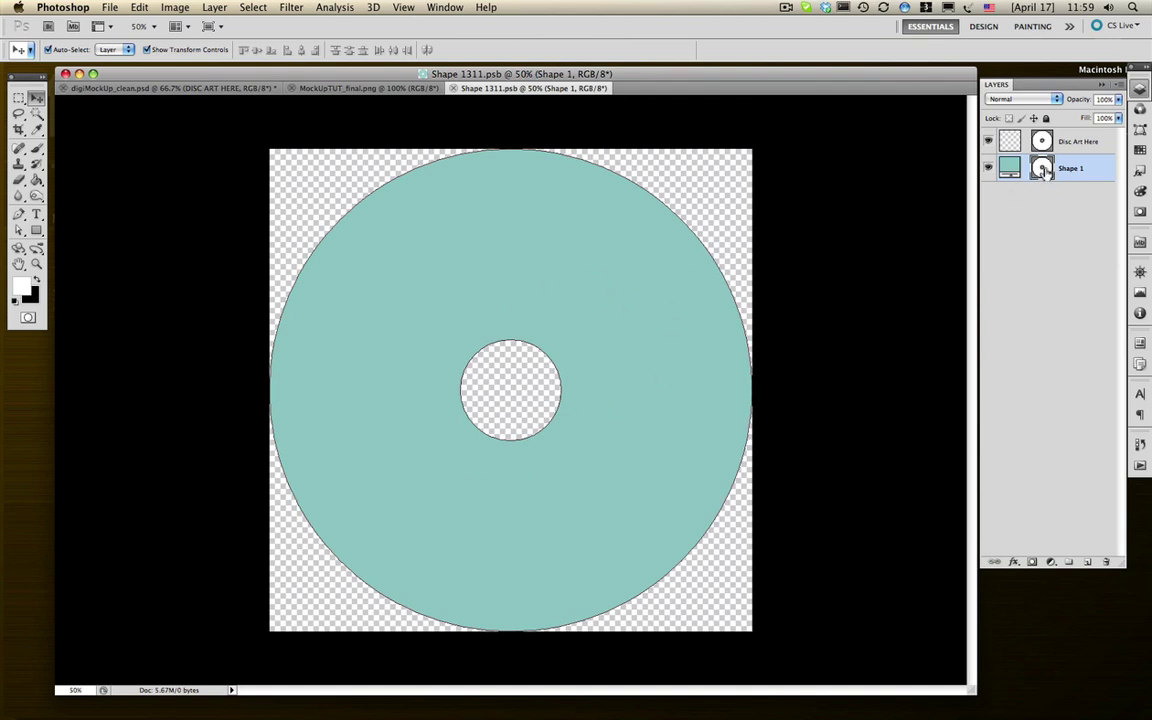
{"action": "right_click", "coordinate": [1043, 171]}
{"action": "left_click", "coordinate": [1030, 175]}
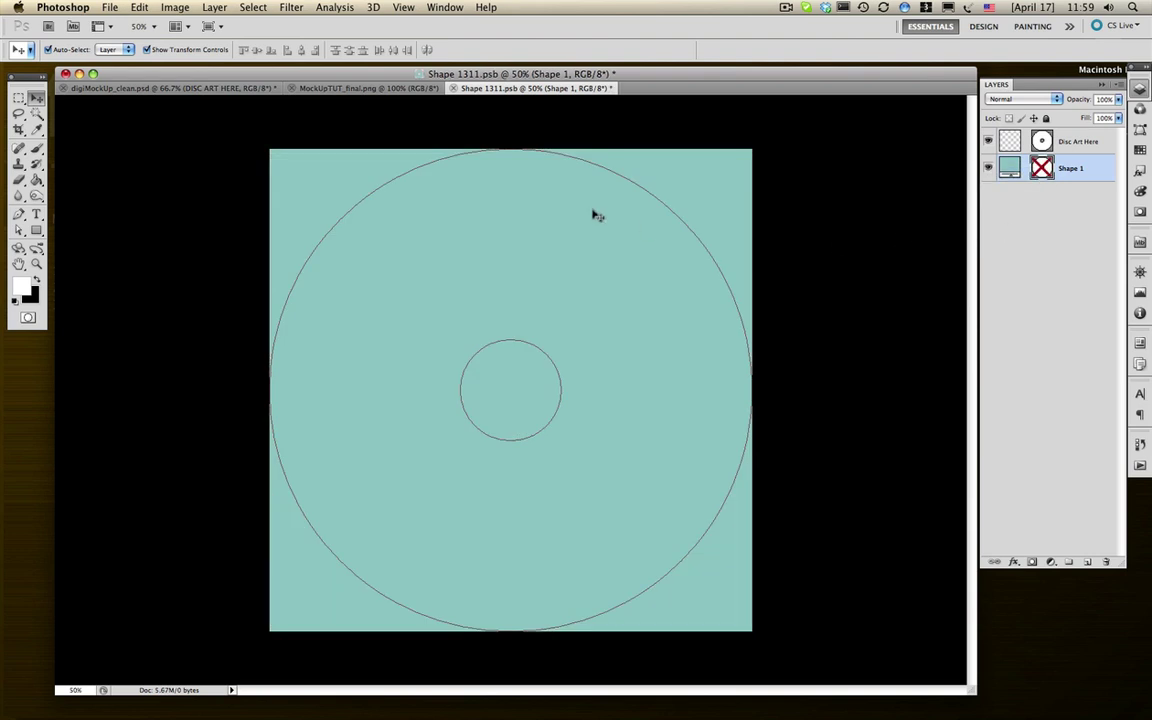
{"action": "right_click", "coordinate": [1043, 168]}
{"action": "left_click", "coordinate": [1032, 174]}
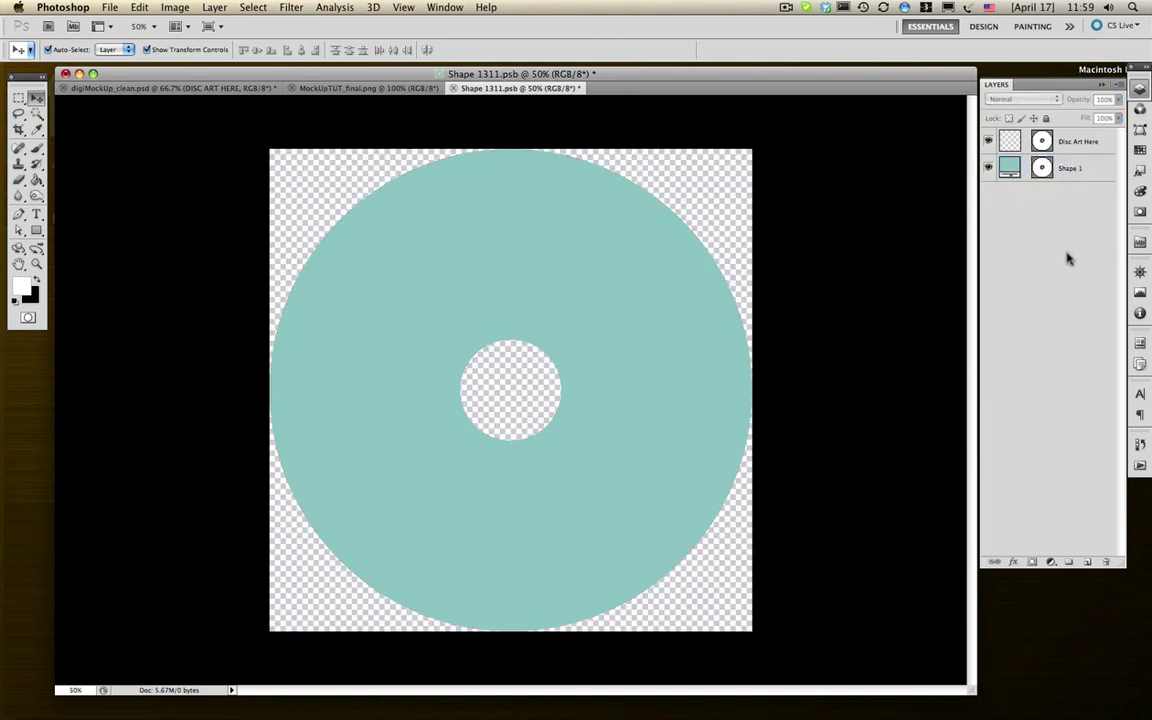
- Open disc_mockup.jpg, select all of the purple dotted disc artwork, then close it
{"action": "left_click", "coordinate": [107, 8]}
{"action": "left_click", "coordinate": [122, 40]}
{"action": "left_click", "coordinate": [380, 130]}
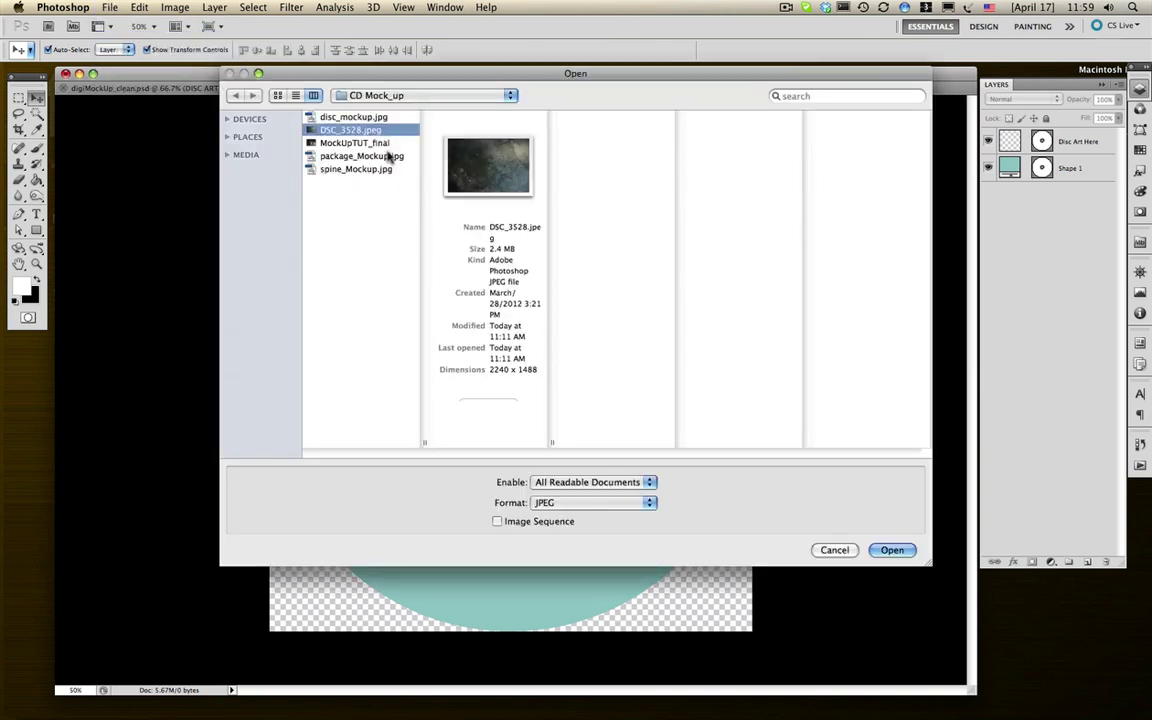
{"action": "left_click", "coordinate": [390, 118]}
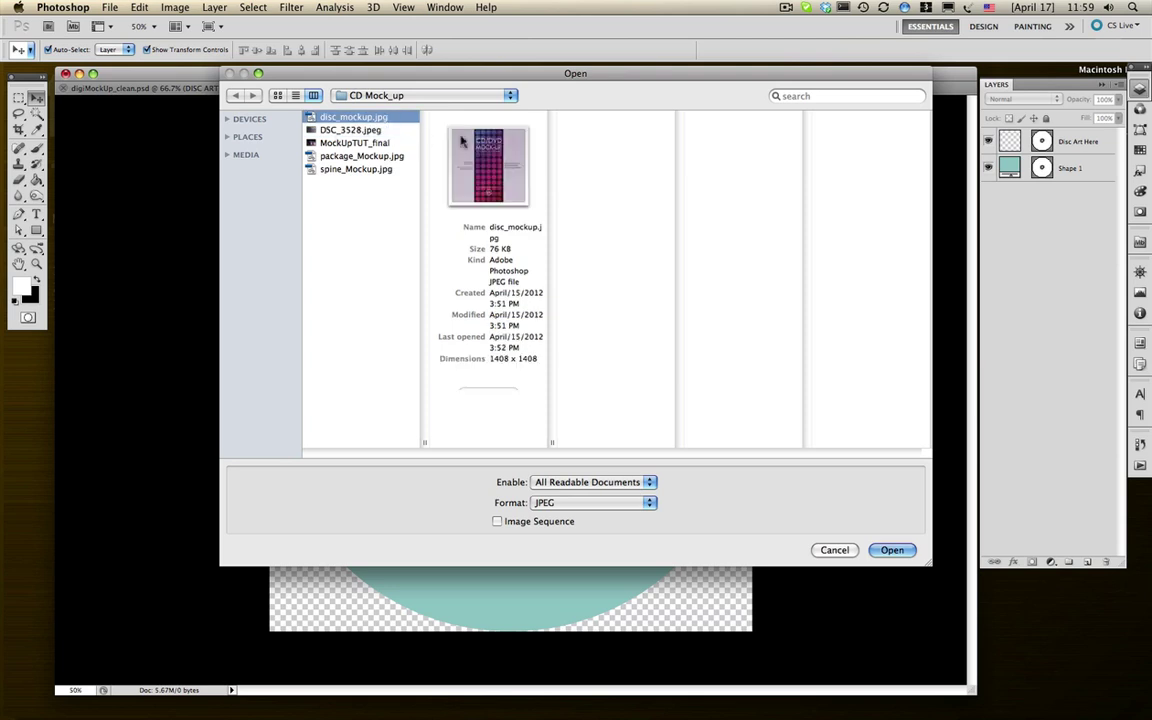
{"action": "left_click", "coordinate": [893, 550]}
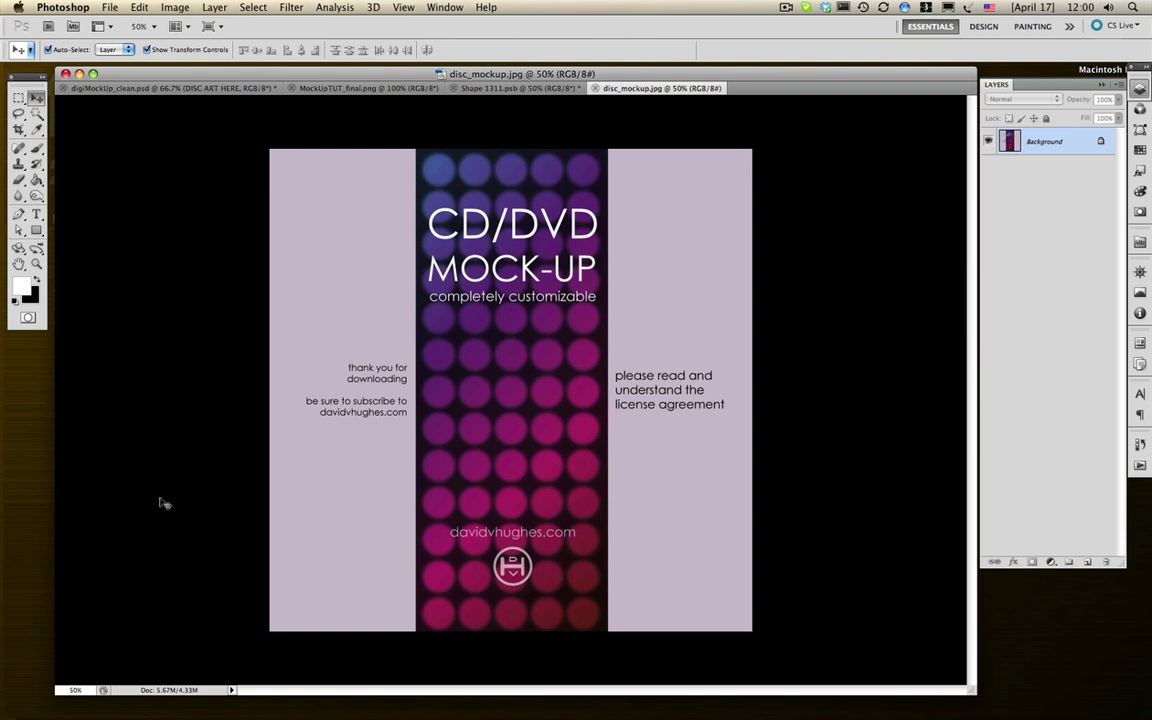
{"action": "key", "text": "ctrl+a"}
{"action": "key", "text": "ctrl+t"}
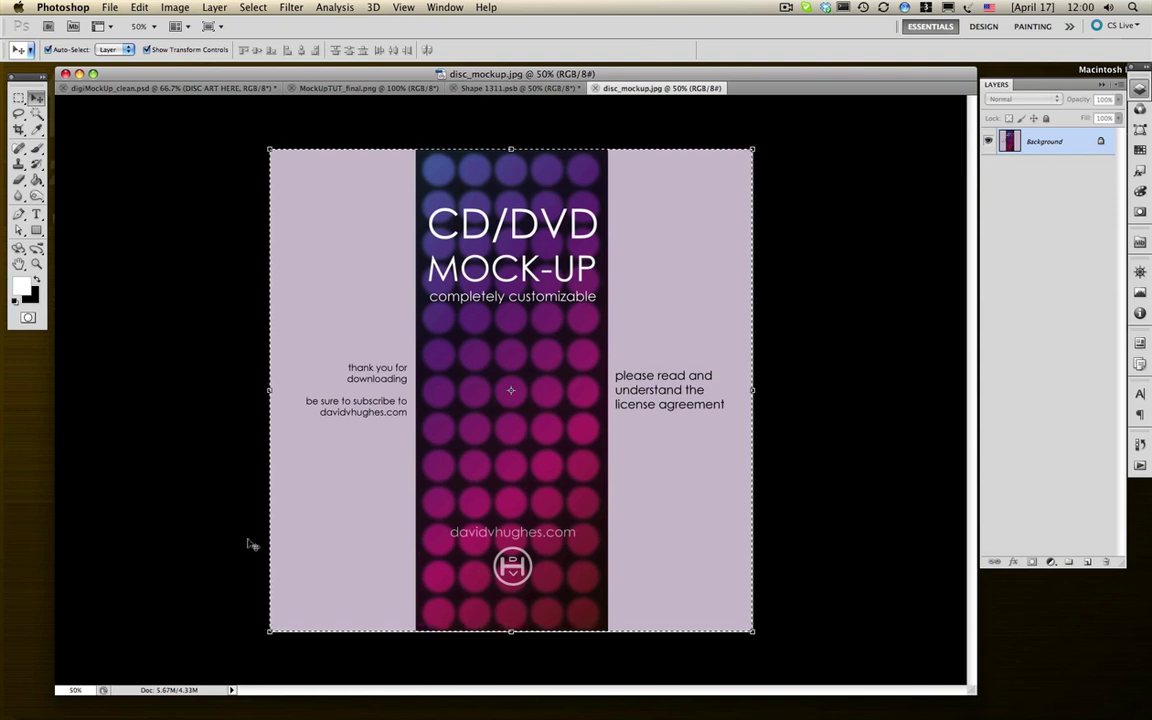
{"action": "left_click", "coordinate": [595, 88]}
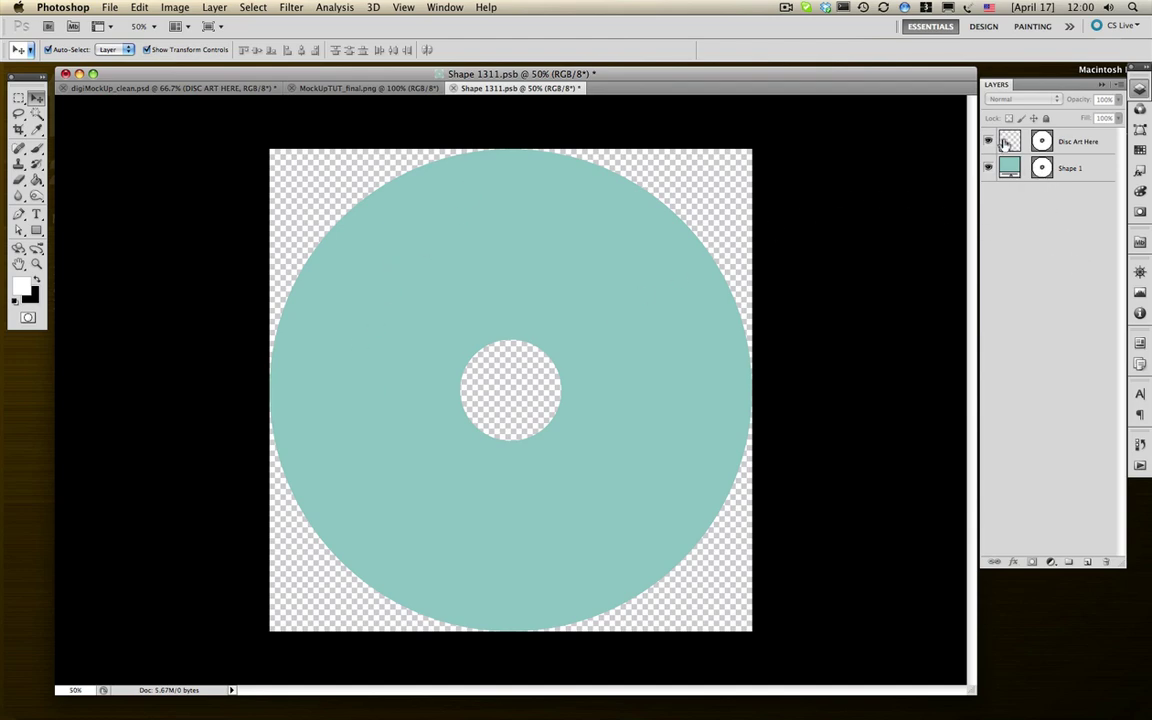
- Paste the CD/DVD artwork onto the Disc Art Here layer and close Shape 1311.psb, saving it
{"action": "left_click", "coordinate": [1044, 141]}
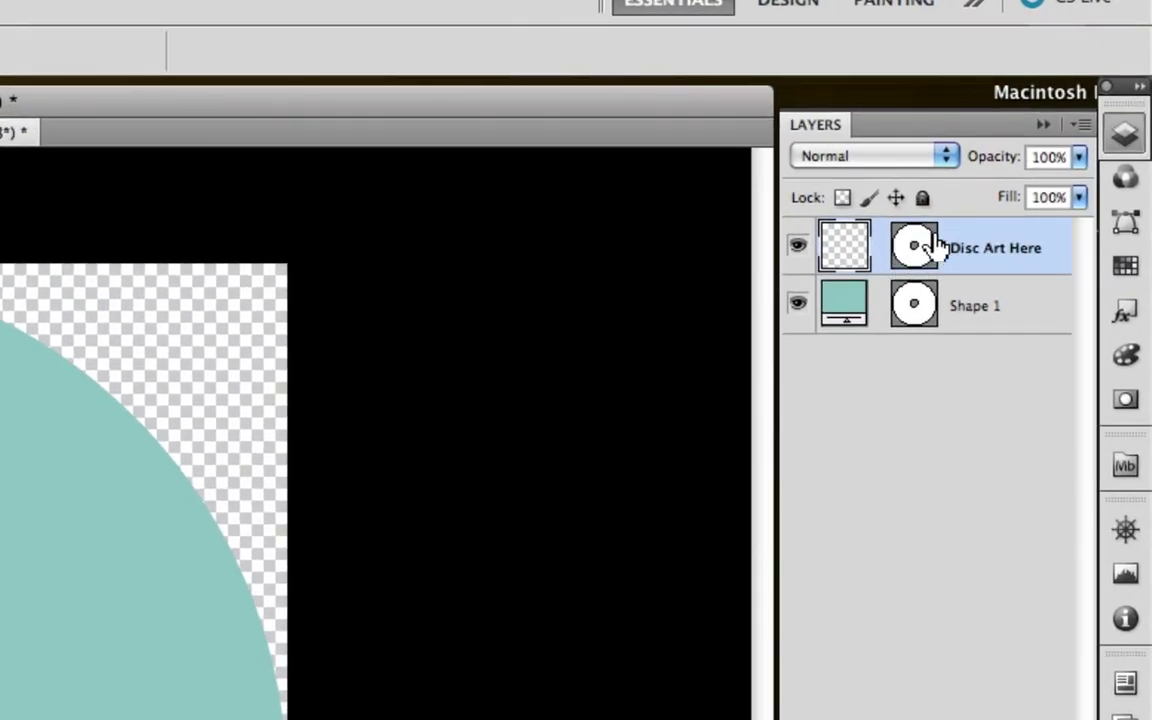
{"action": "left_click", "coordinate": [928, 252]}
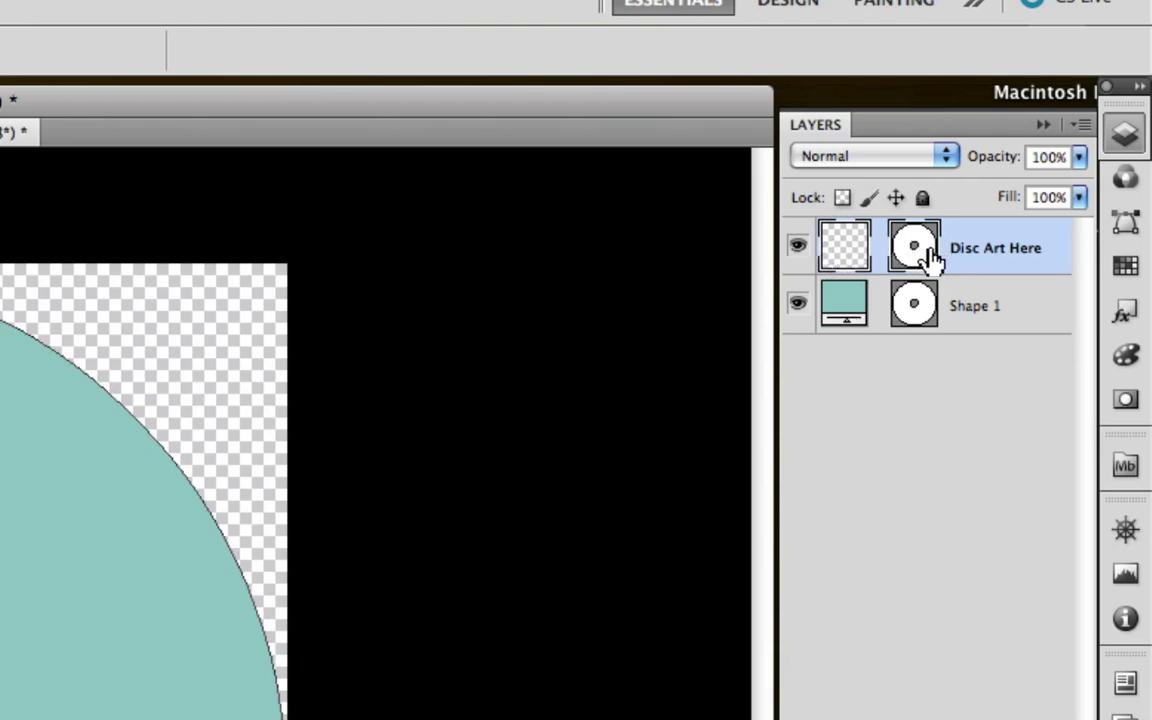
{"action": "left_click", "coordinate": [916, 258]}
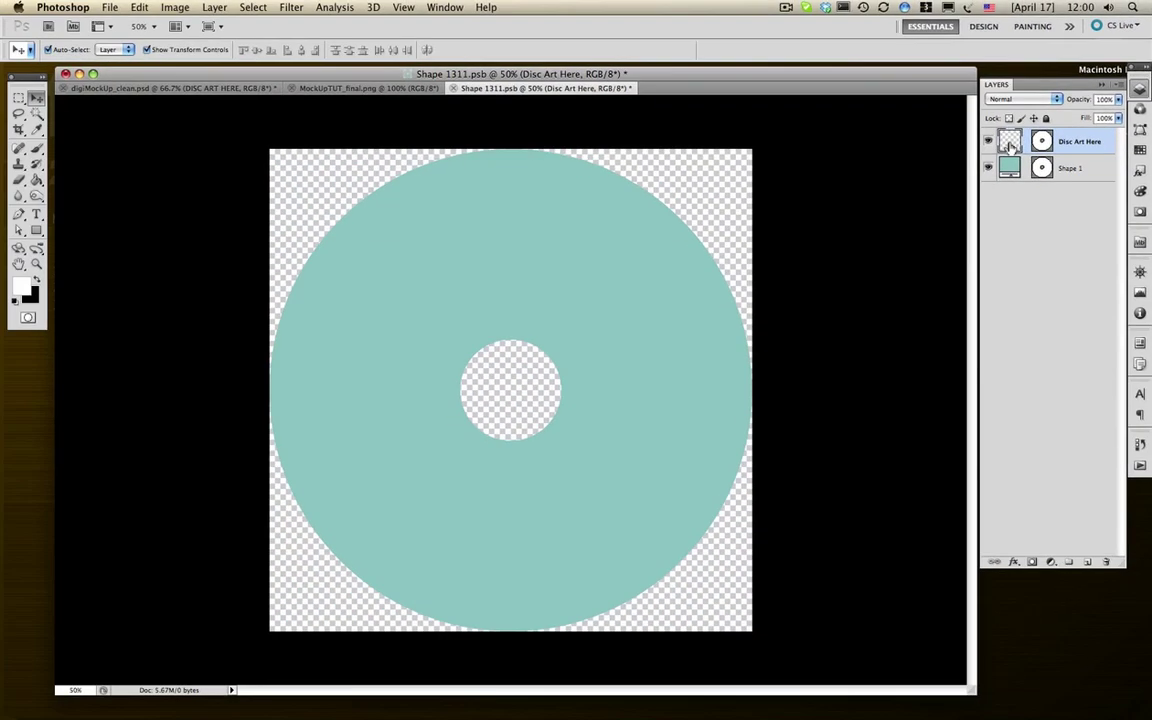
{"action": "key", "text": "super+v"}
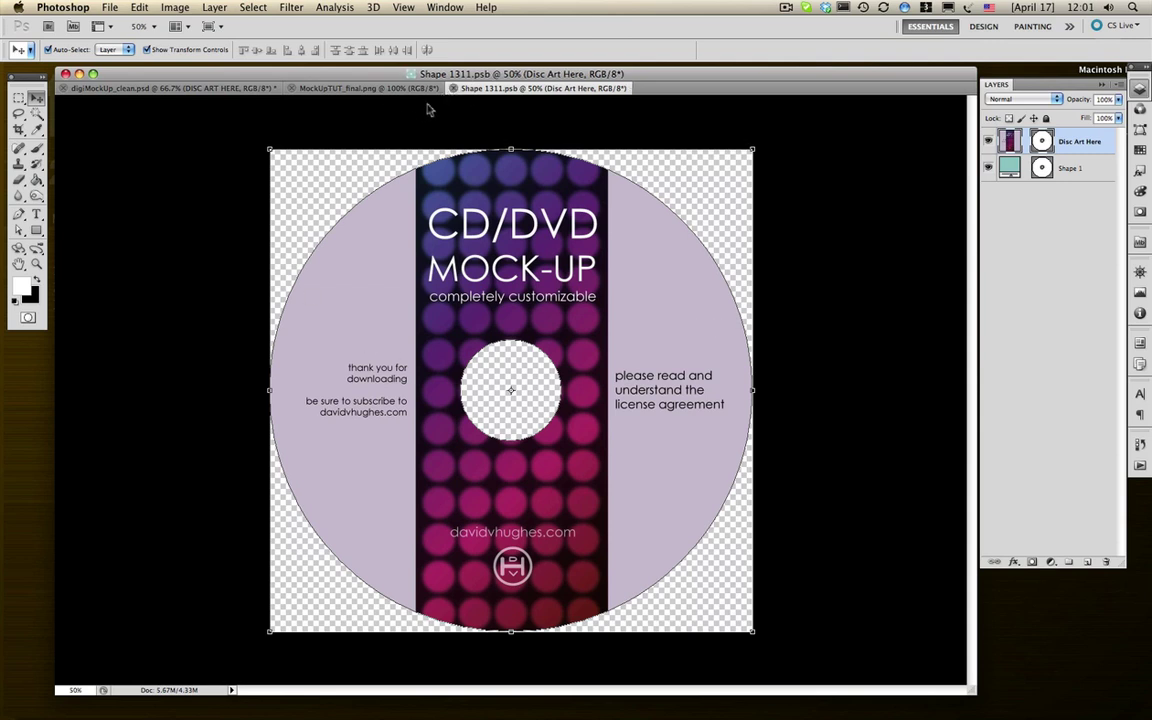
{"action": "key", "text": "super+w"}
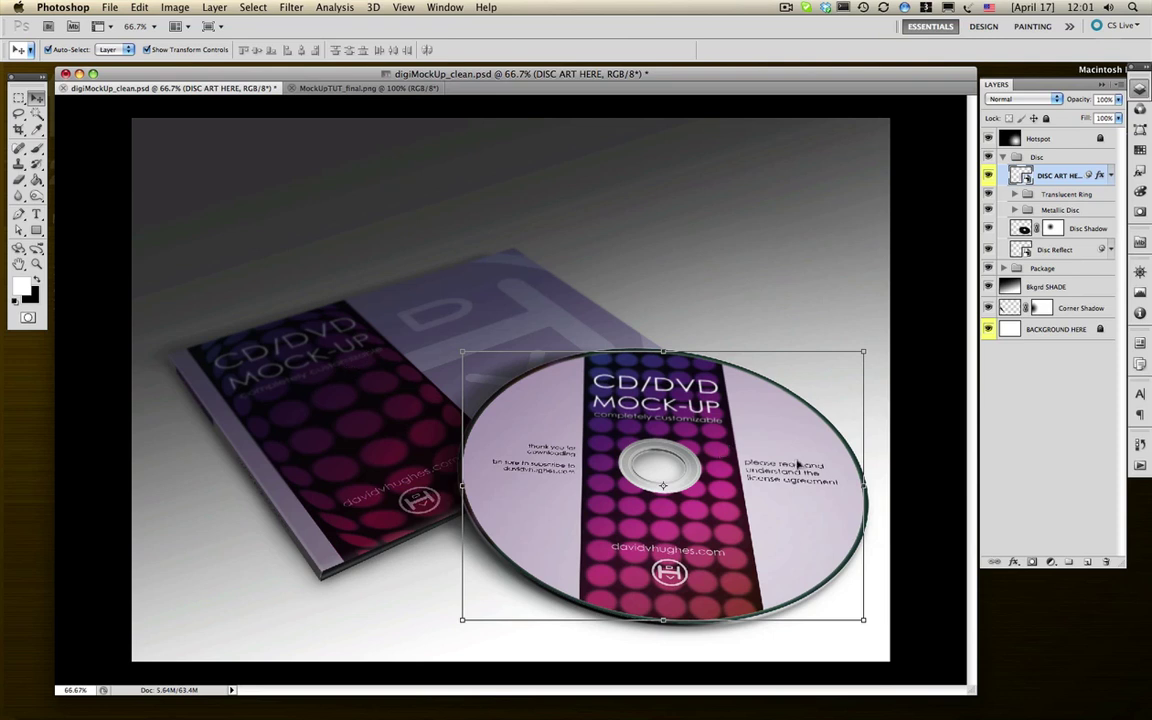
- Collapse the Disc group and unlock the BACKGROUND HERE layer, leaving it selected
{"action": "left_click", "coordinate": [1070, 405]}
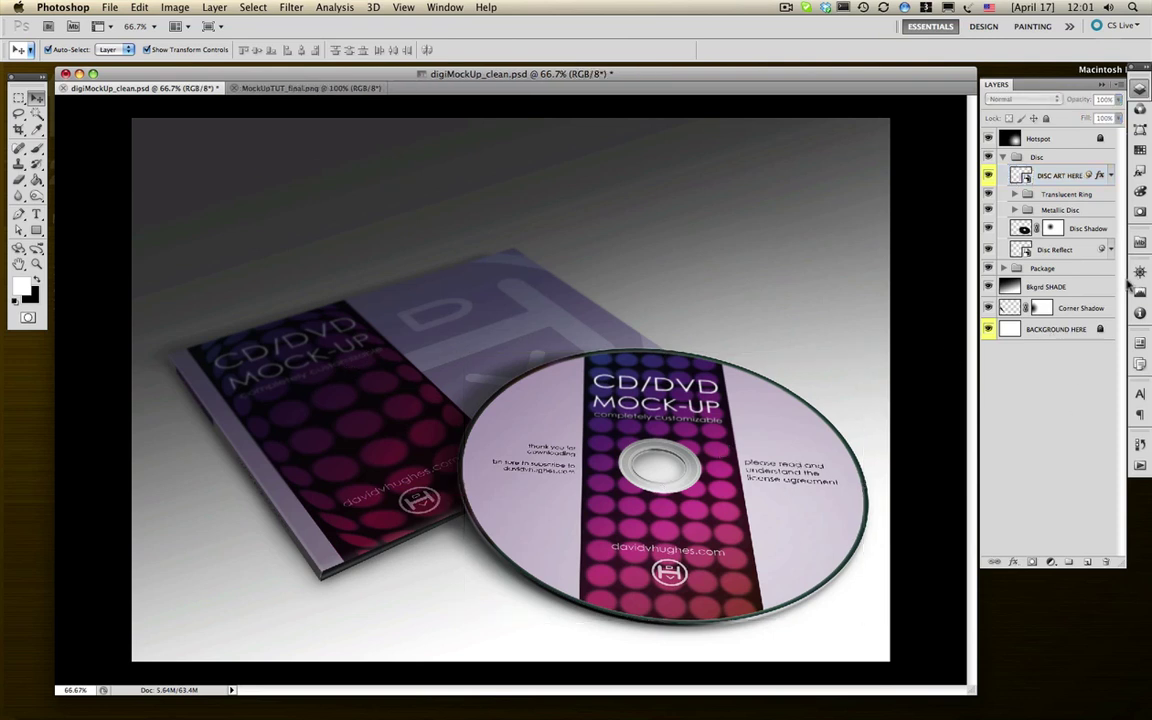
{"action": "left_click", "coordinate": [1003, 158]}
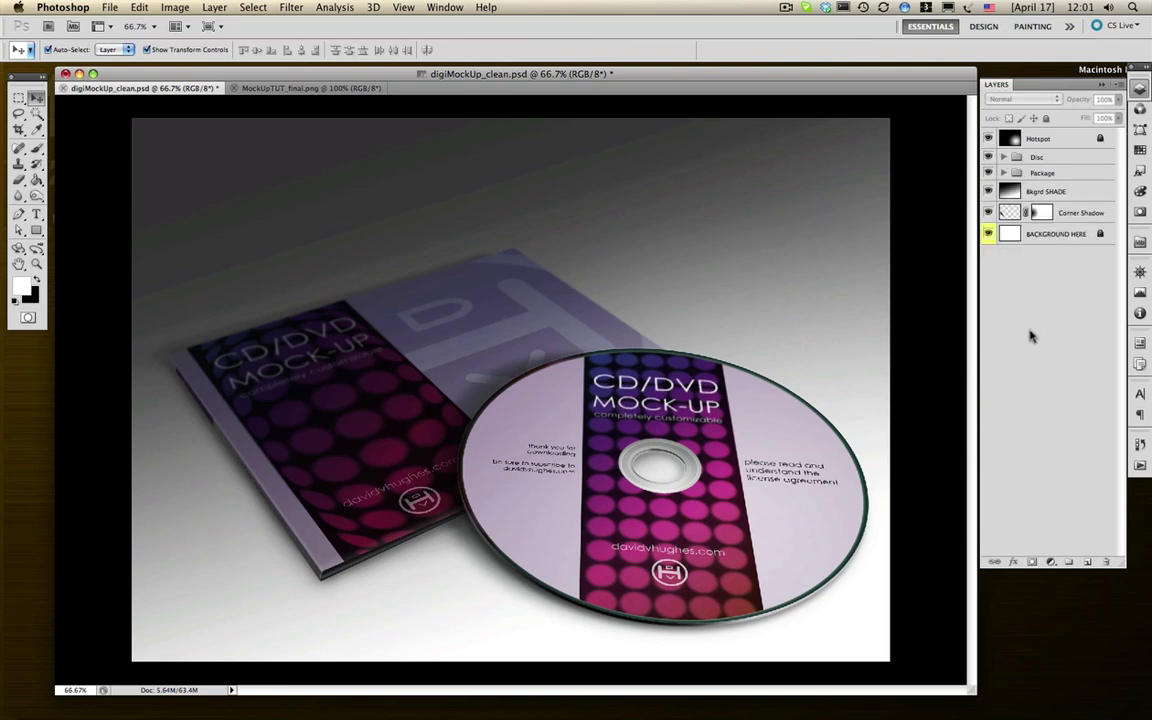
{"action": "left_click", "coordinate": [1058, 234]}
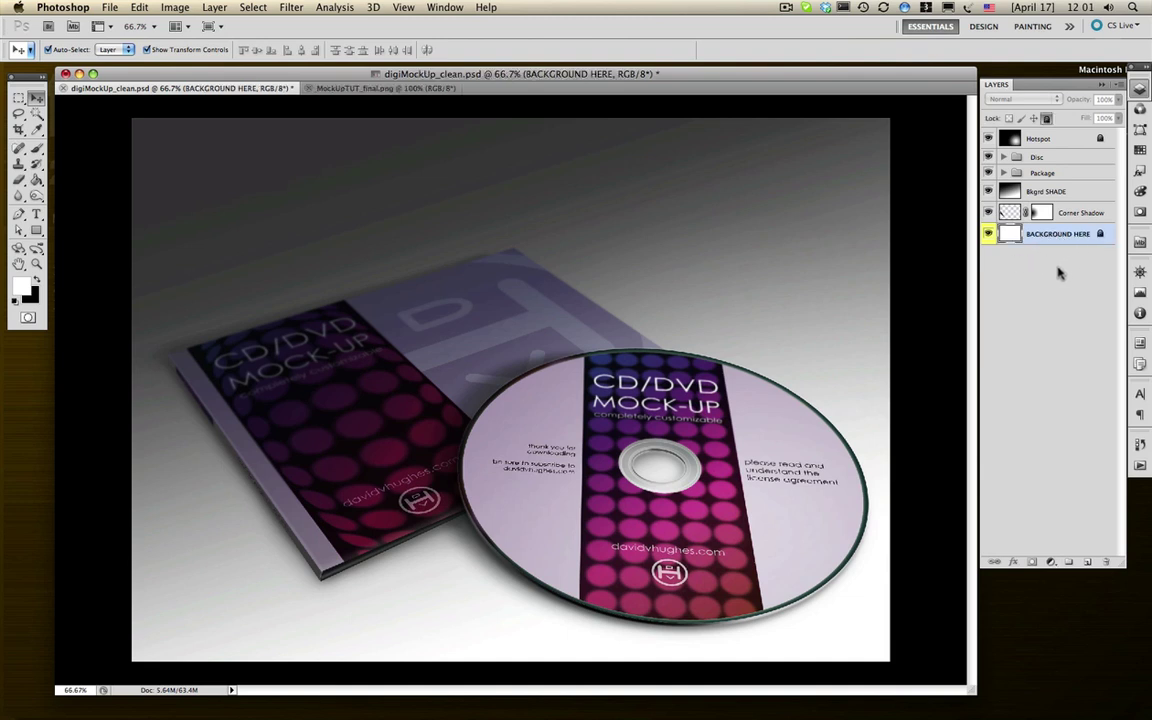
{"action": "left_click", "coordinate": [1047, 118]}
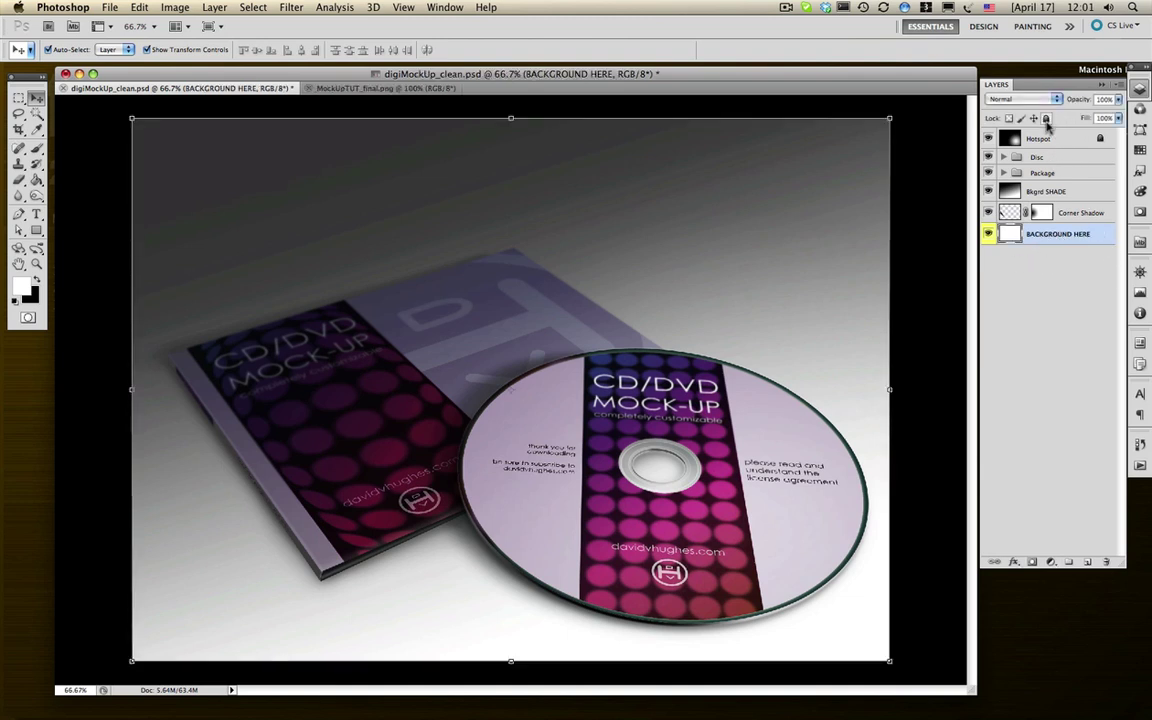
{"action": "left_click", "coordinate": [1072, 305]}
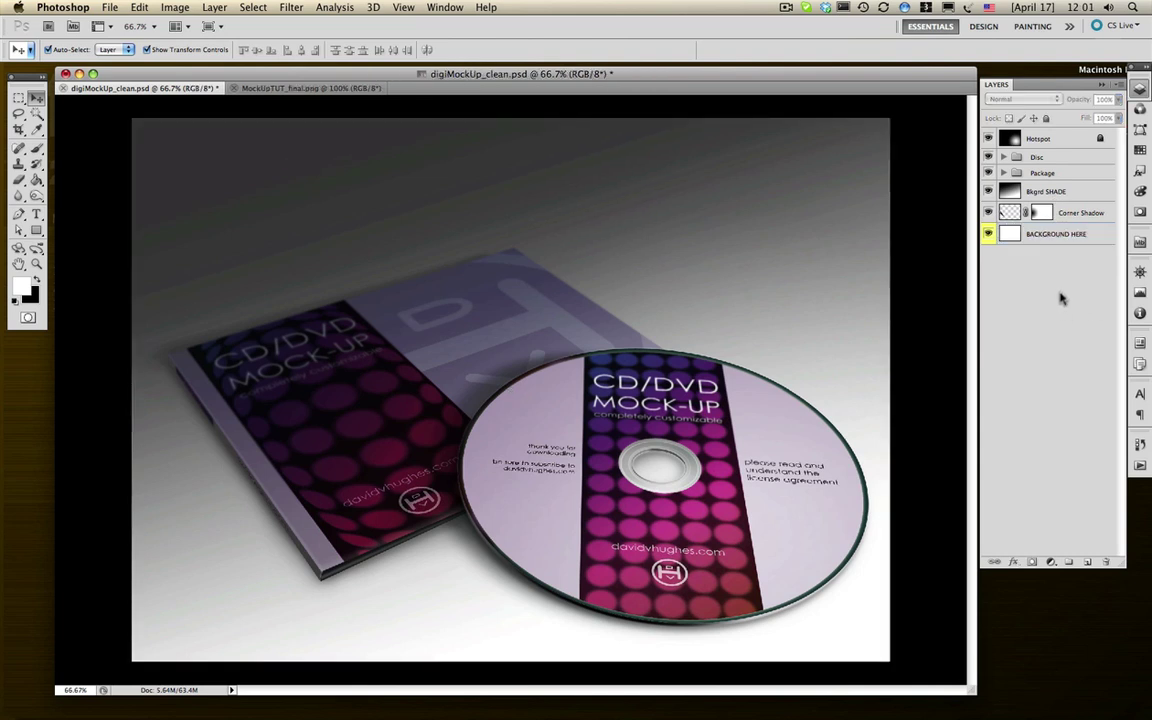
{"action": "left_click", "coordinate": [1088, 240]}
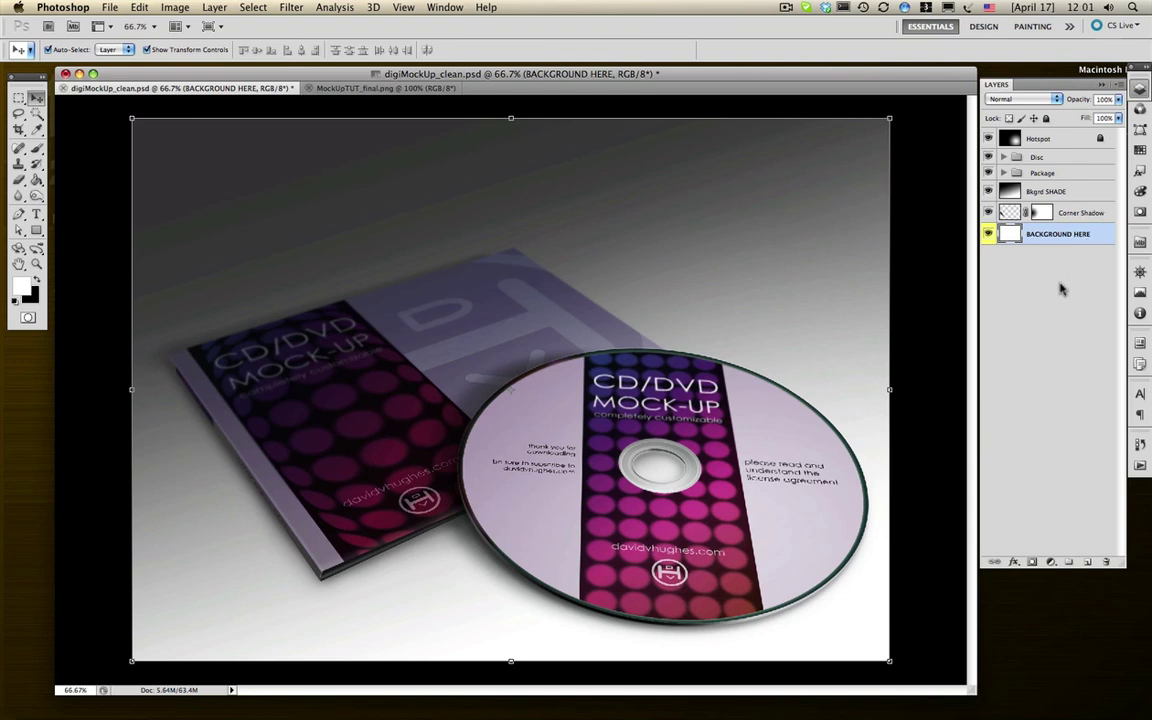
- Open the DSC_3528.jpeg stone texture image
{"action": "left_click", "coordinate": [108, 7]}
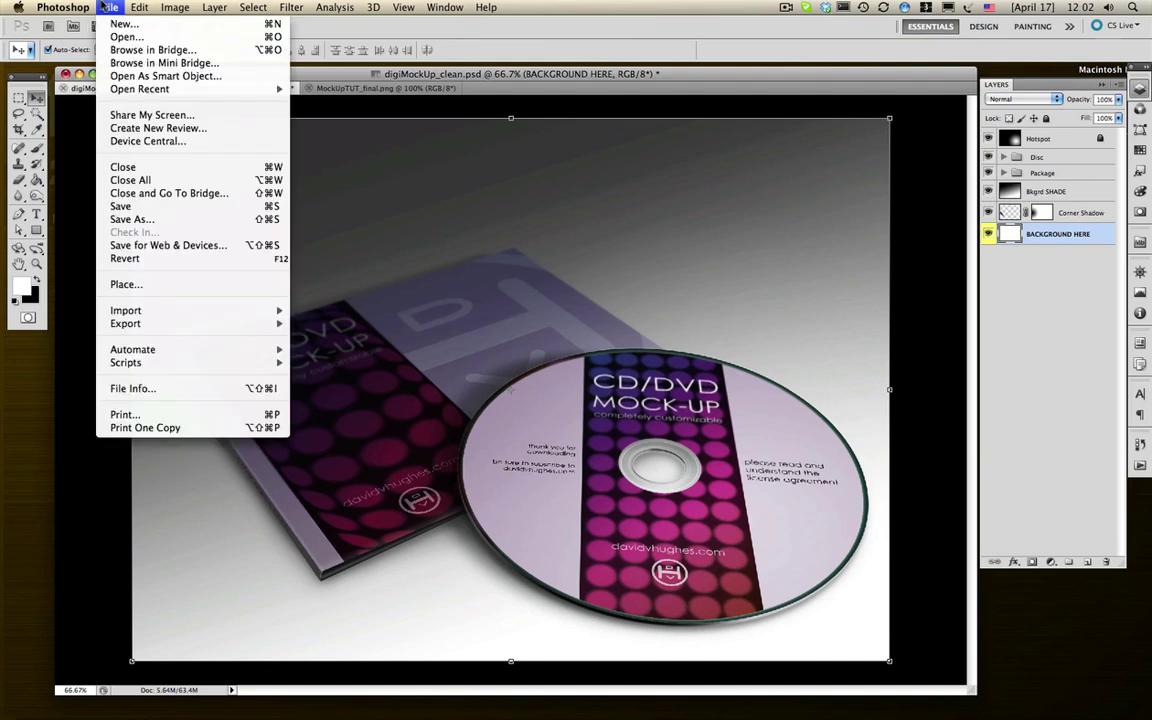
{"action": "left_click", "coordinate": [127, 37]}
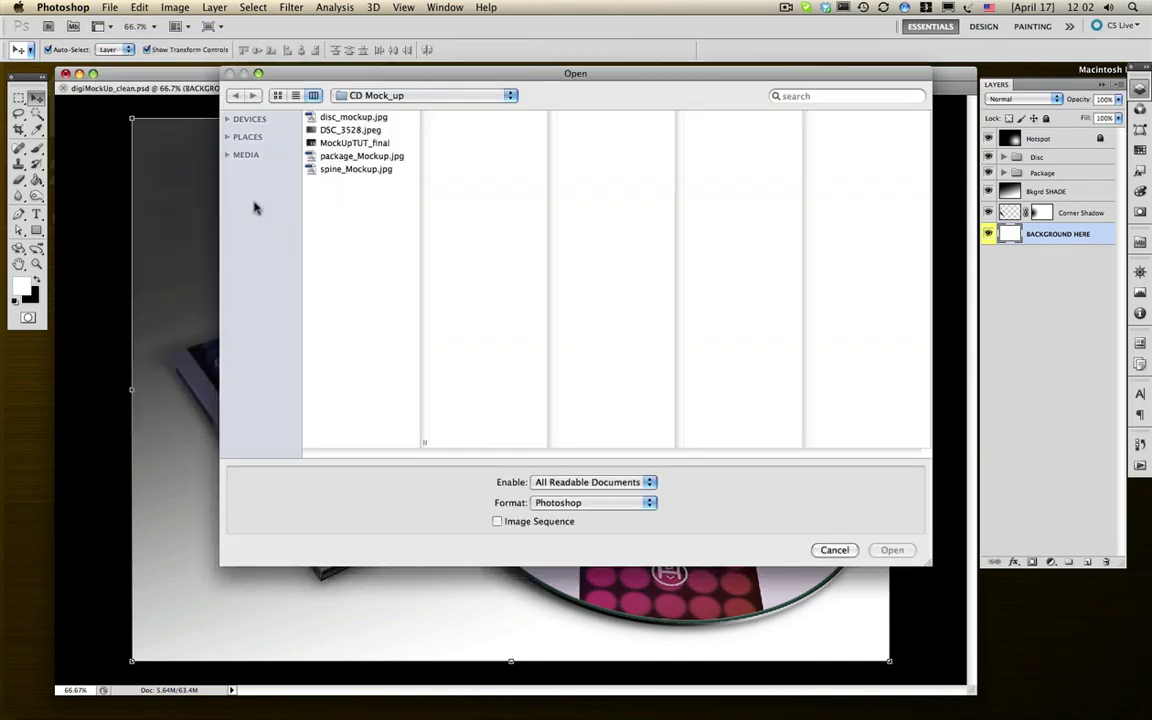
{"action": "left_click", "coordinate": [342, 130]}
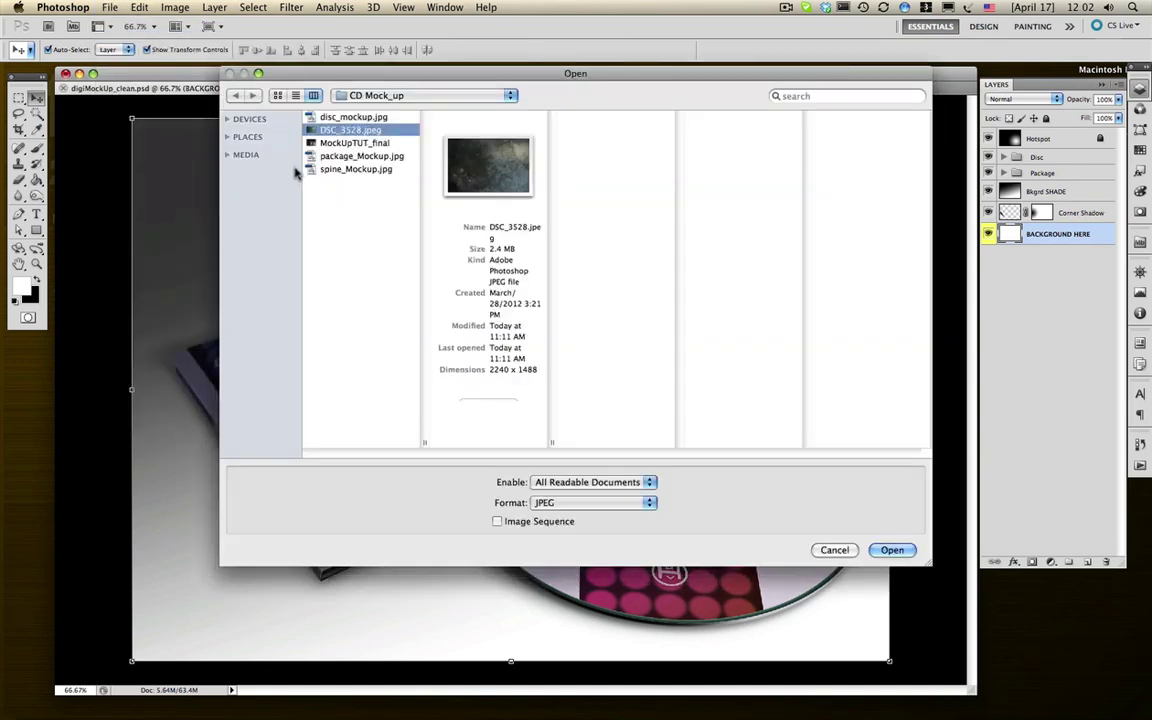
{"action": "left_click", "coordinate": [891, 549]}
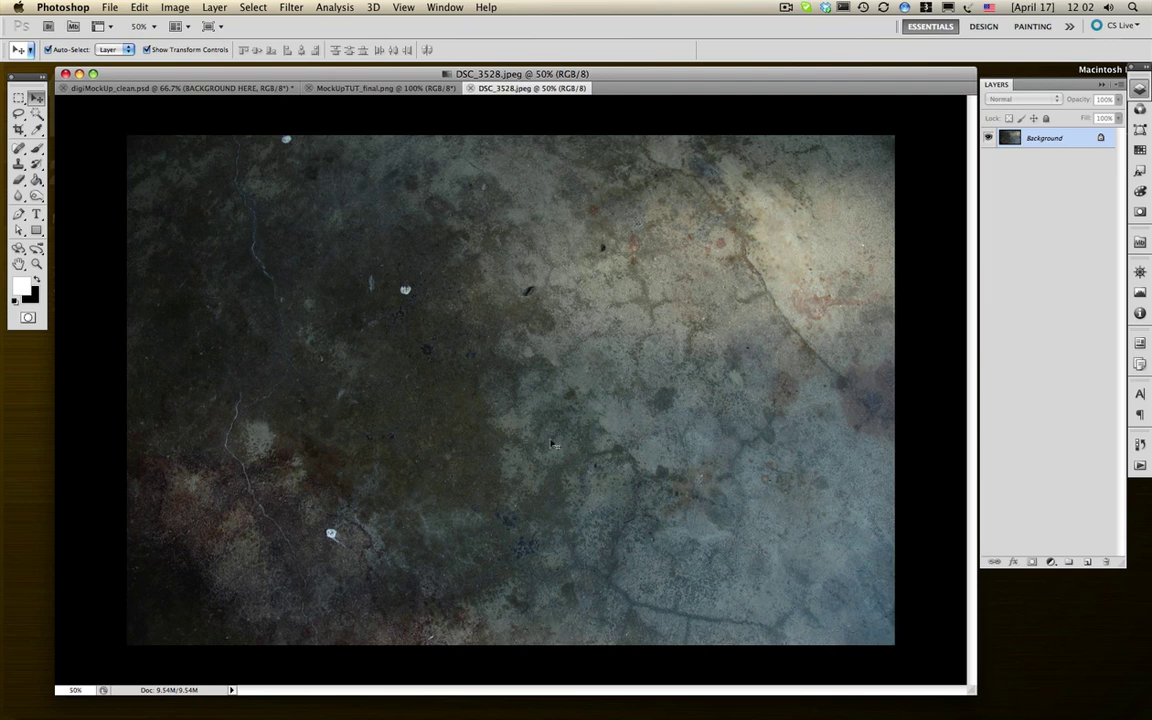
- Select the whole stone texture for copying and return to digiMockUp_clean.psd
{"action": "key", "text": "super+a"}
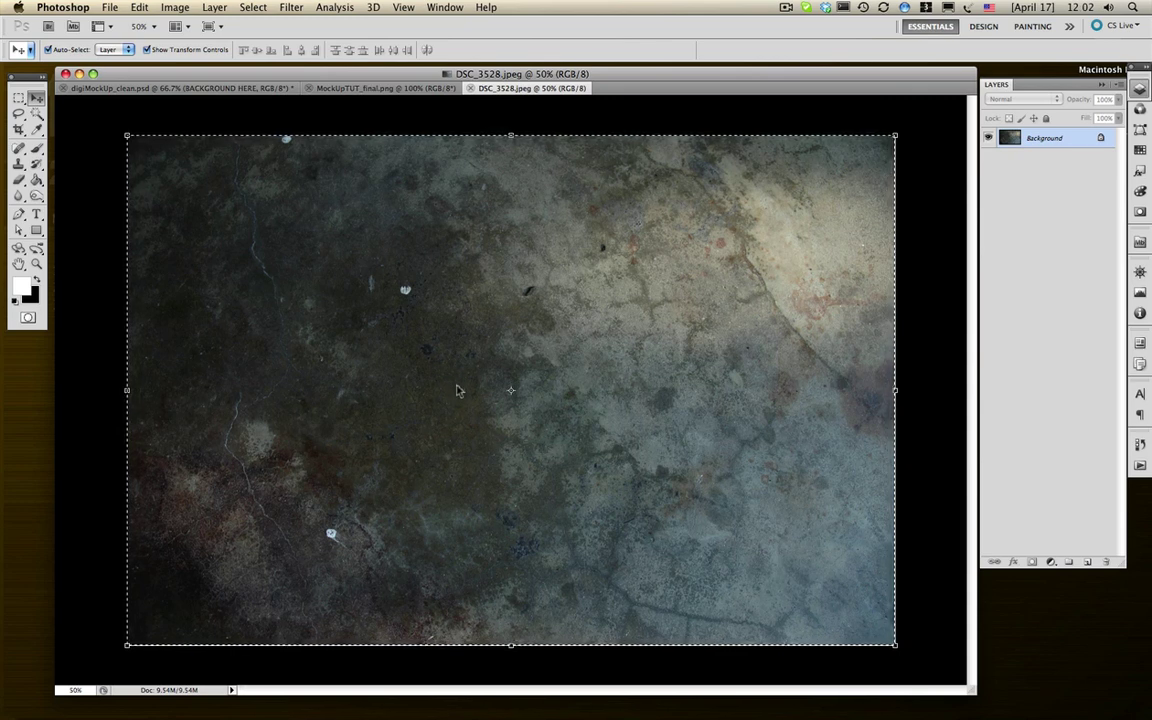
{"action": "left_click", "coordinate": [372, 88]}
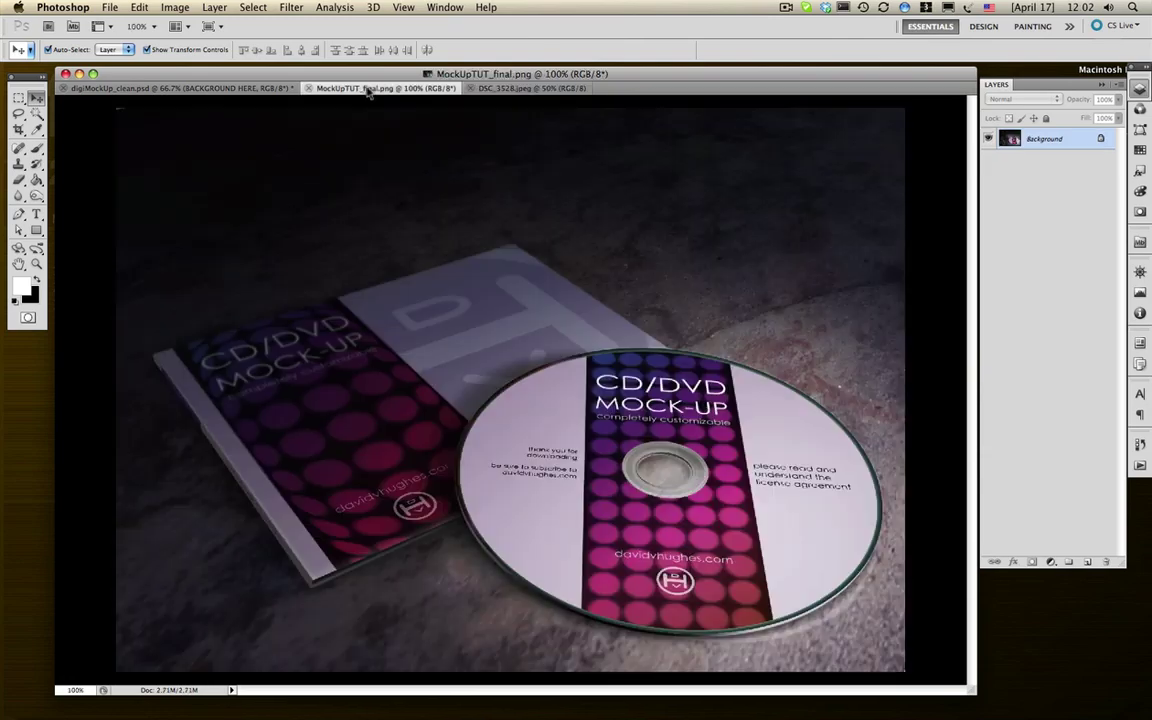
{"action": "left_click", "coordinate": [215, 88]}
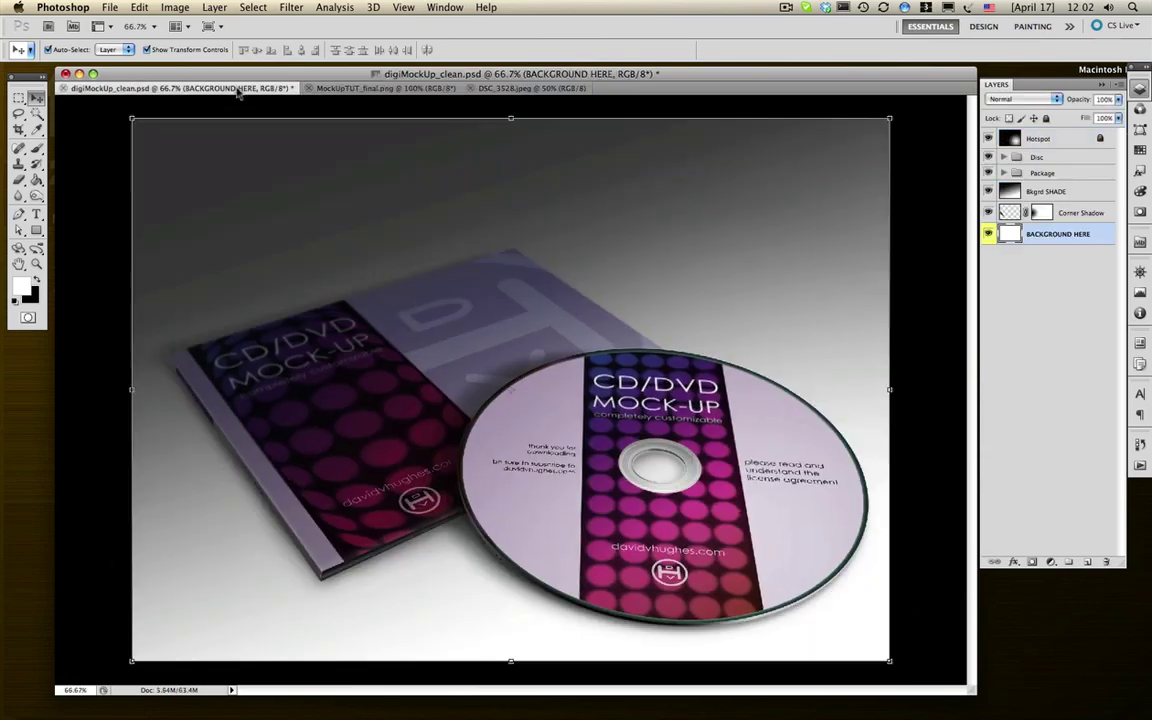
- Open Filter > Vanishing Point and zoom the preview out to 33.3% to reveal the floor plane
{"action": "left_click", "coordinate": [290, 8]}
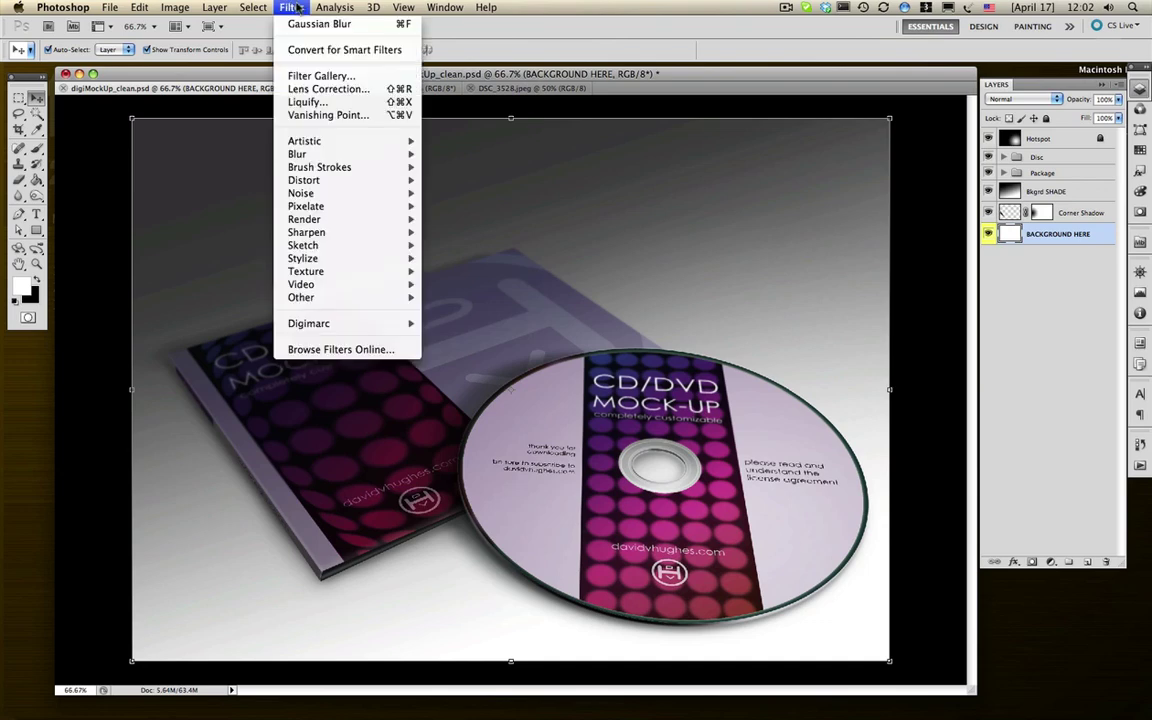
{"action": "left_click", "coordinate": [300, 115]}
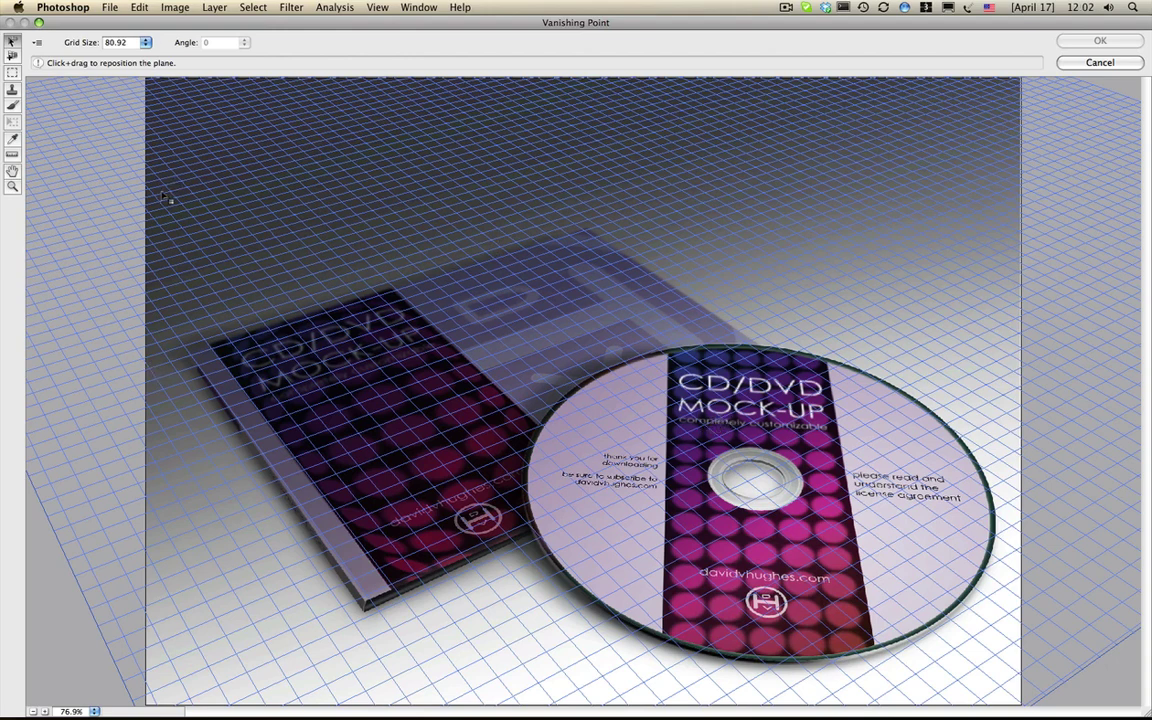
{"action": "left_click", "coordinate": [12, 184]}
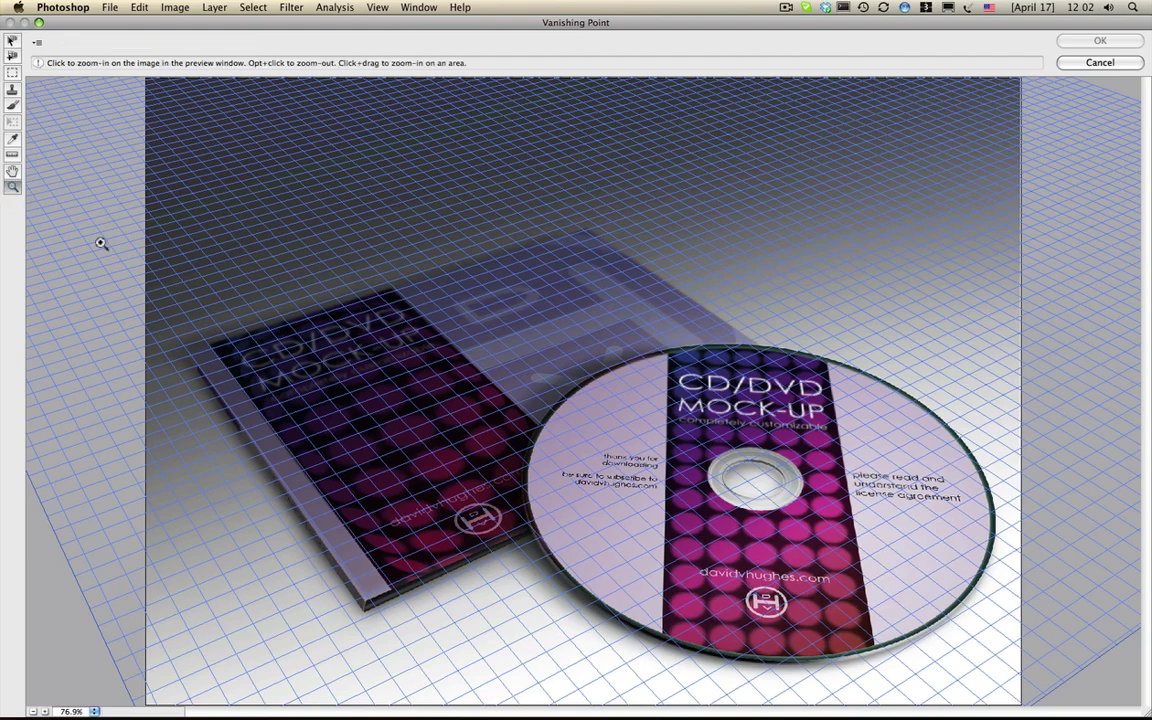
{"action": "left_click", "coordinate": [458, 396], "text": "alt"}
{"action": "left_click", "coordinate": [507, 404], "text": "alt"}
{"action": "left_click", "coordinate": [564, 407], "text": "alt"}
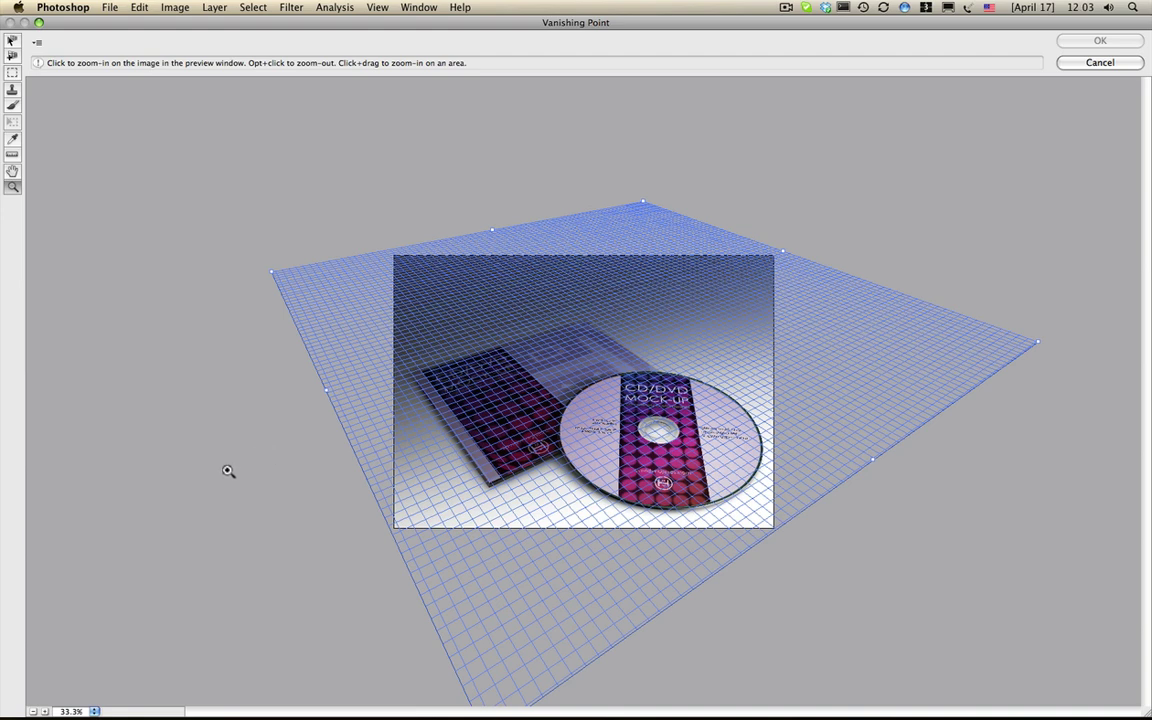
- Paste the stone texture, undo stray plane edits, and drag it into the blue perspective grid
{"action": "key", "text": "alt"}
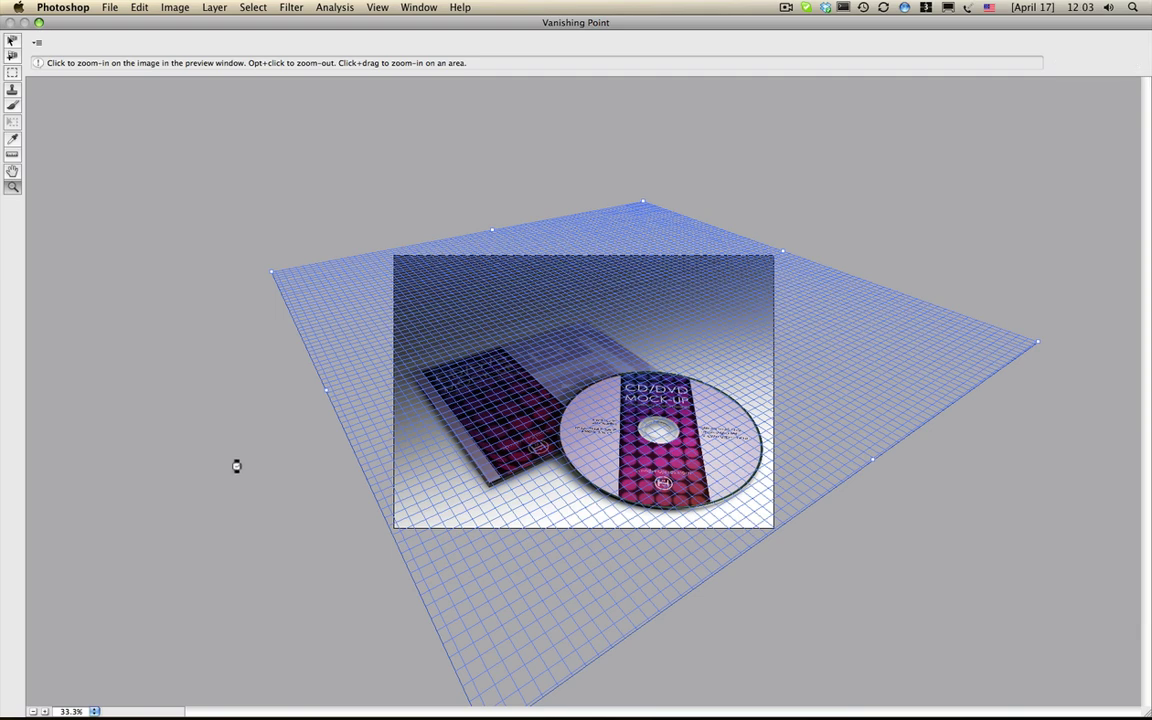
{"action": "key", "text": "super+v"}
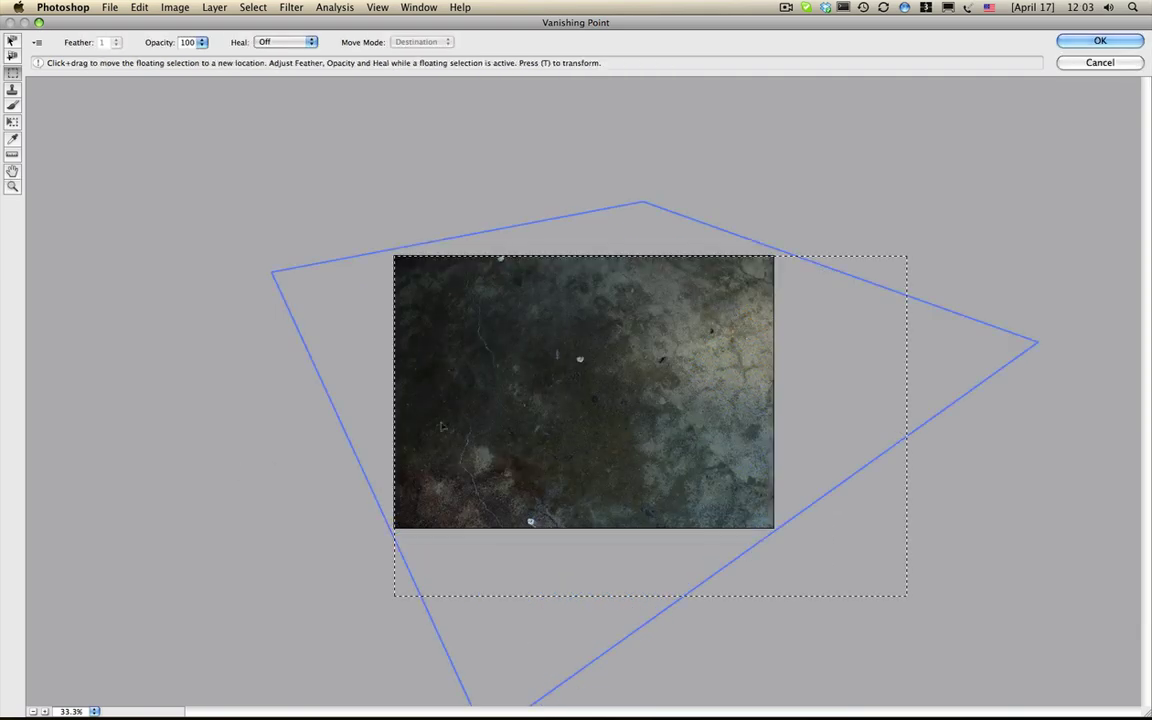
{"action": "left_click", "coordinate": [320, 444]}
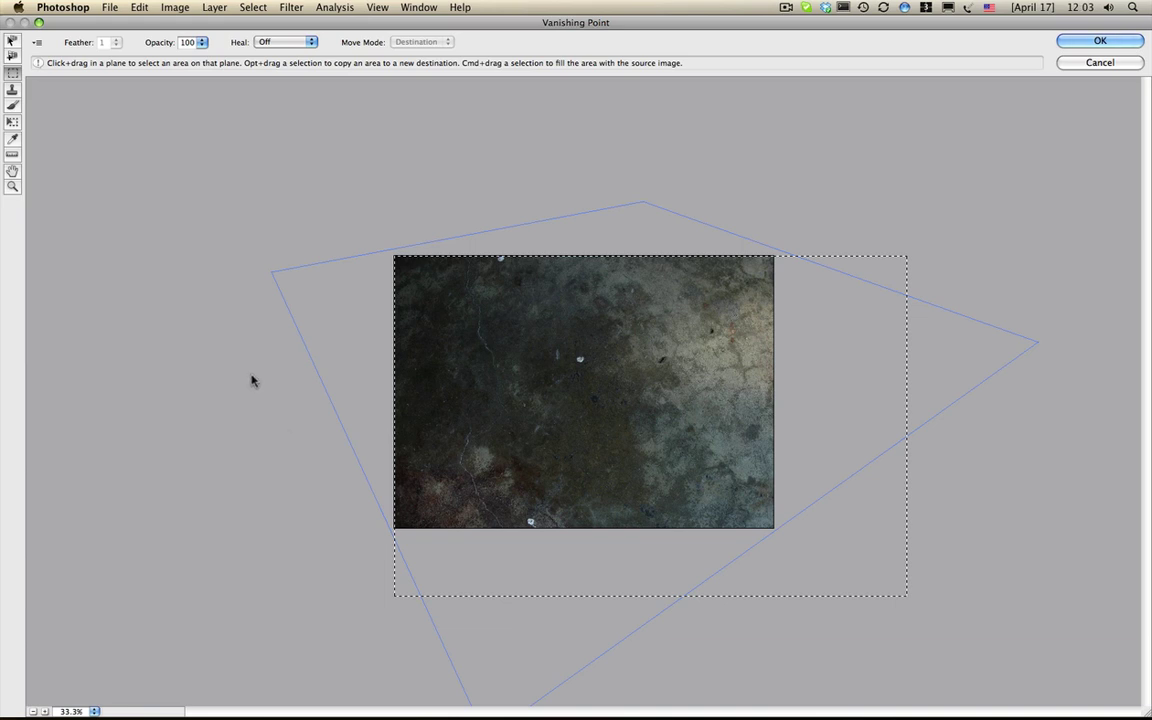
{"action": "key", "text": "super+z"}
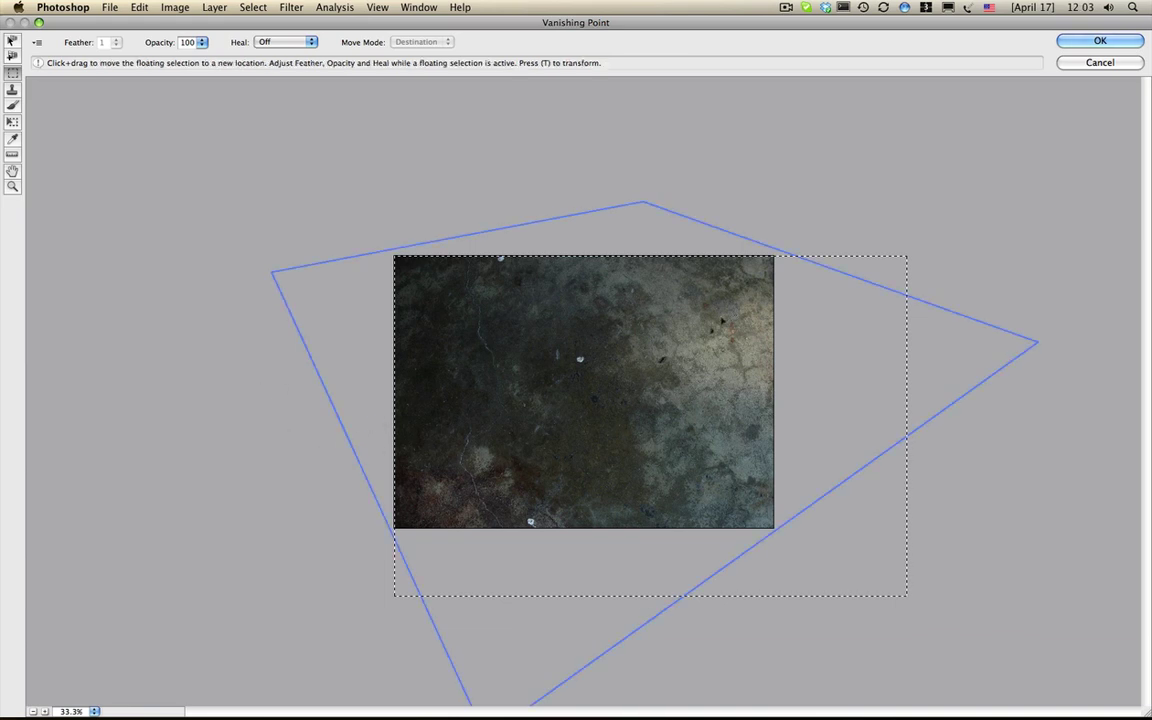
{"action": "key", "text": "super+z"}
{"action": "key", "text": "super+z"}
{"action": "key", "text": "super+z"}
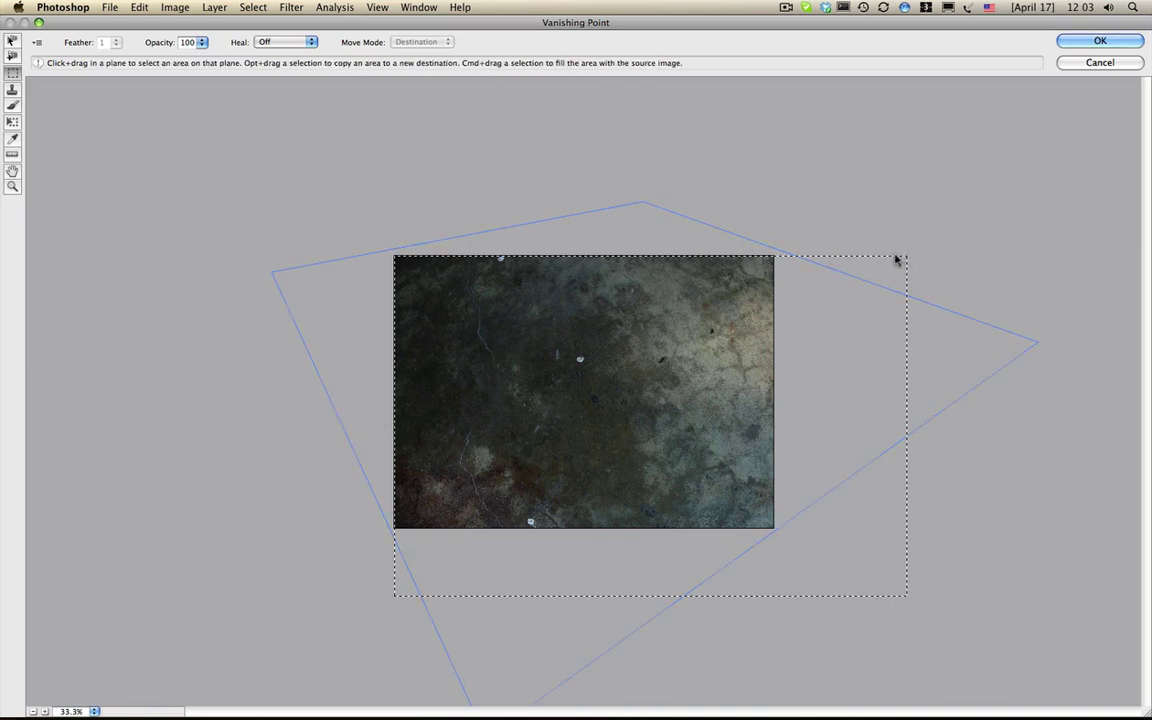
{"action": "key", "text": "super+z"}
{"action": "key", "text": "super+z"}
{"action": "key", "text": "super+z"}
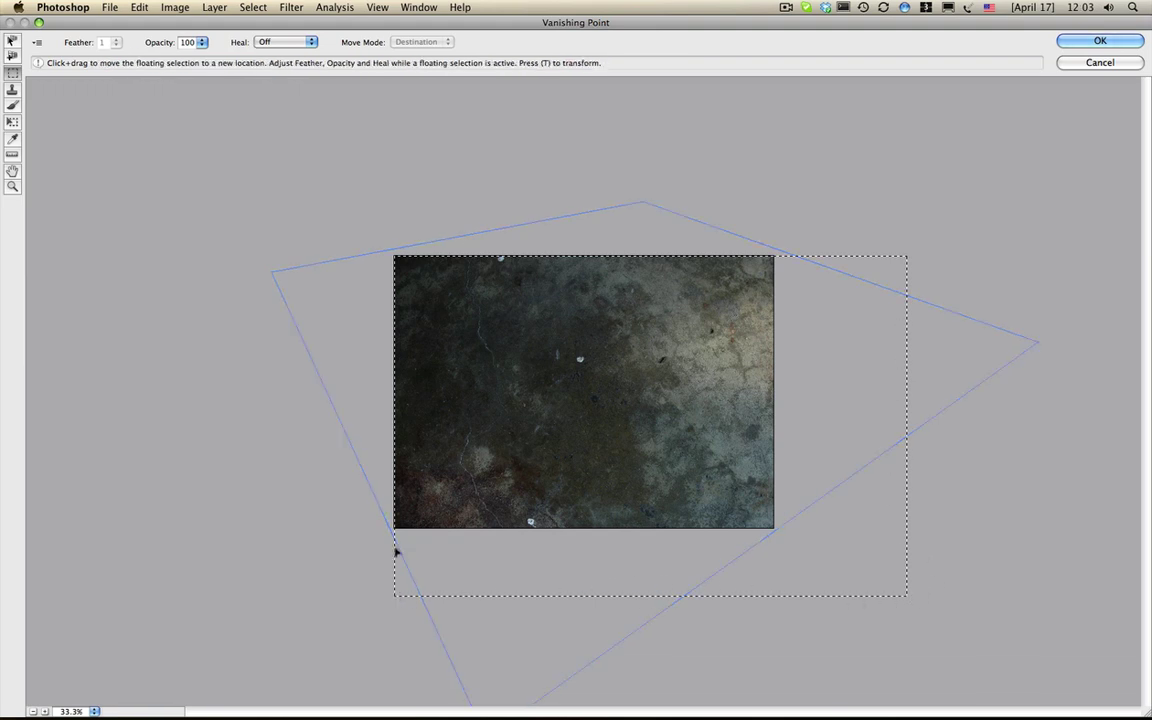
{"action": "key", "text": "super+z"}
{"action": "key", "text": "super+z"}
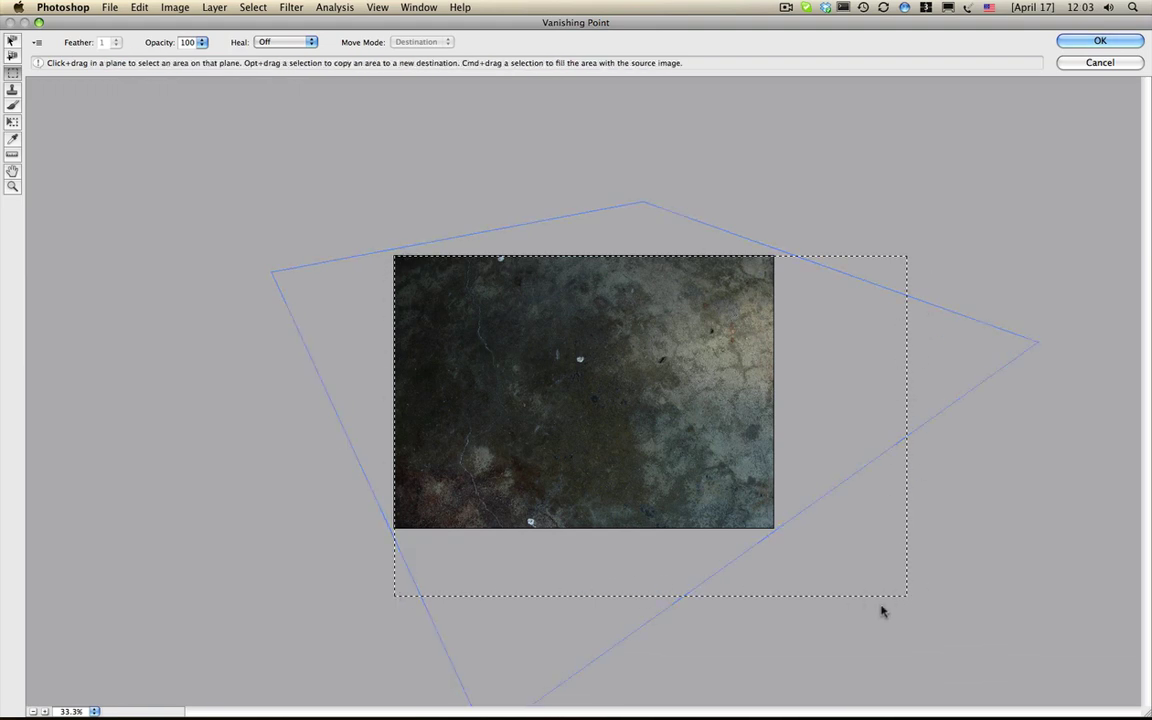
{"action": "key", "text": "super+z"}
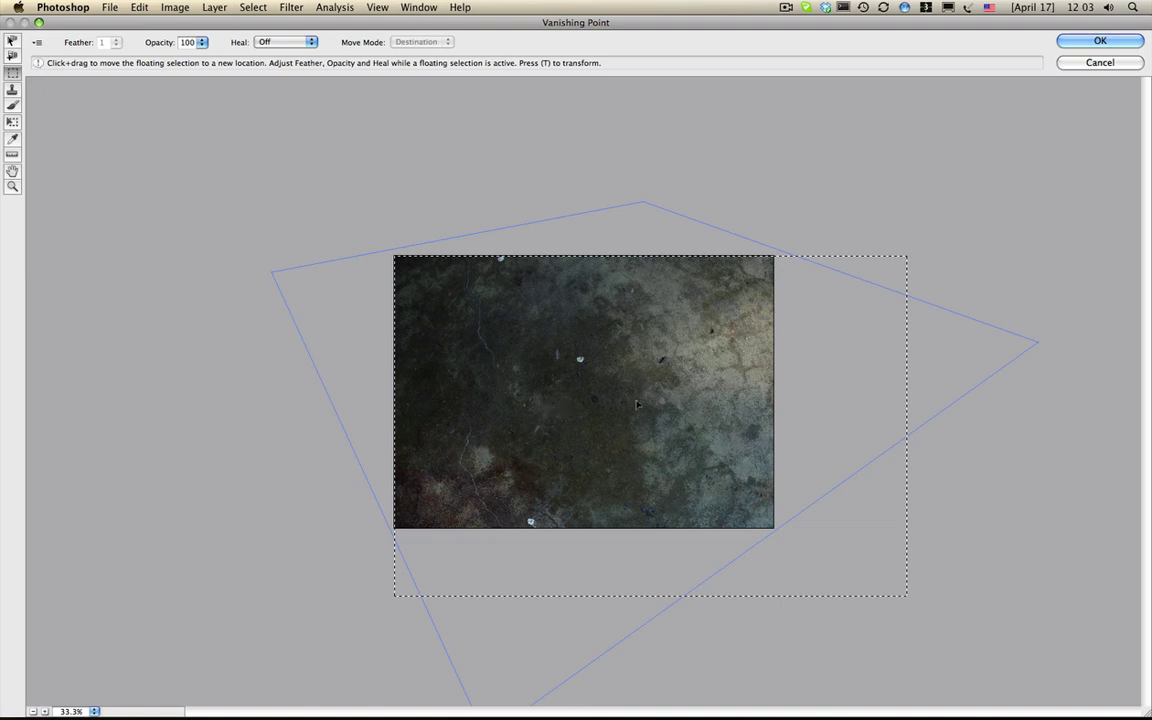
{"action": "left_click_drag", "start_coordinate": [648, 408], "coordinate": [612, 352]}
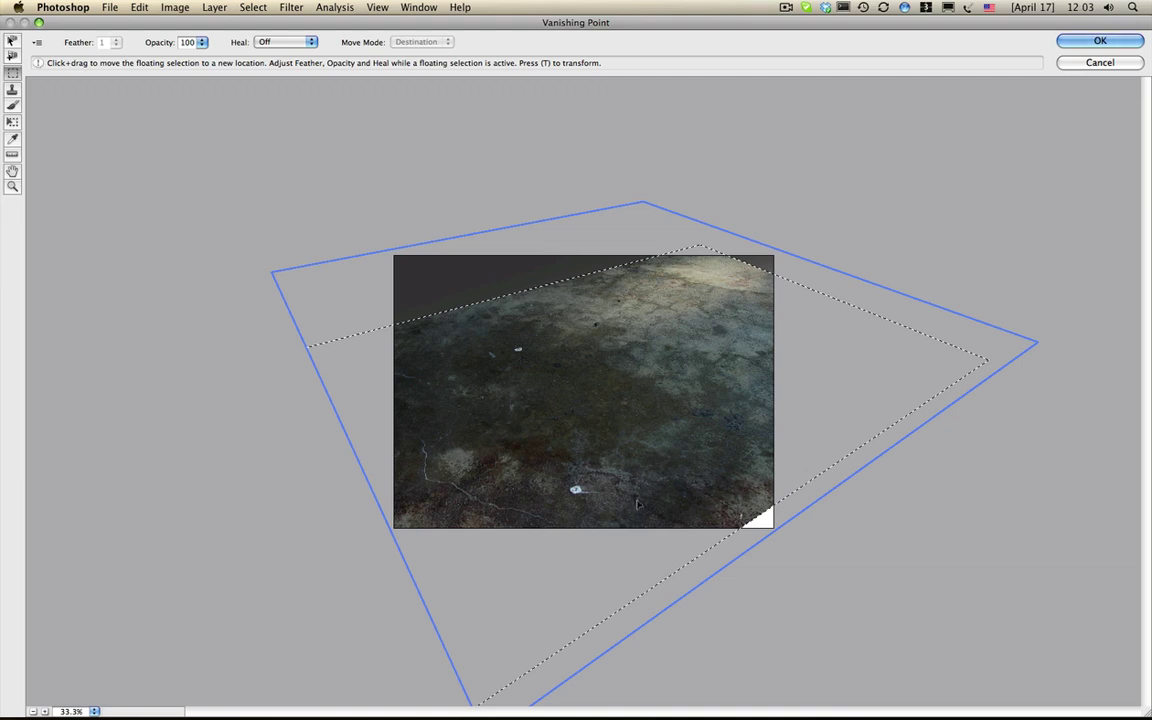
- Rotate, shift and stretch the floating stone texture with the Transform tool to cover the image
{"action": "left_click", "coordinate": [300, 228]}
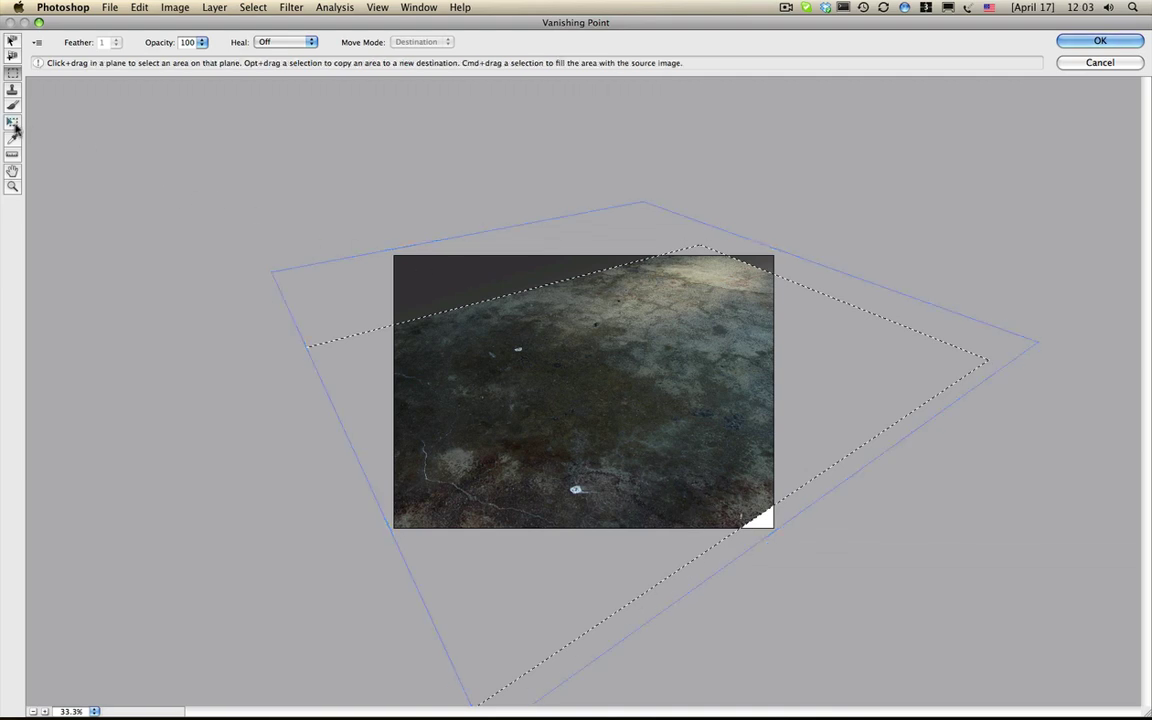
{"action": "left_click", "coordinate": [12, 124]}
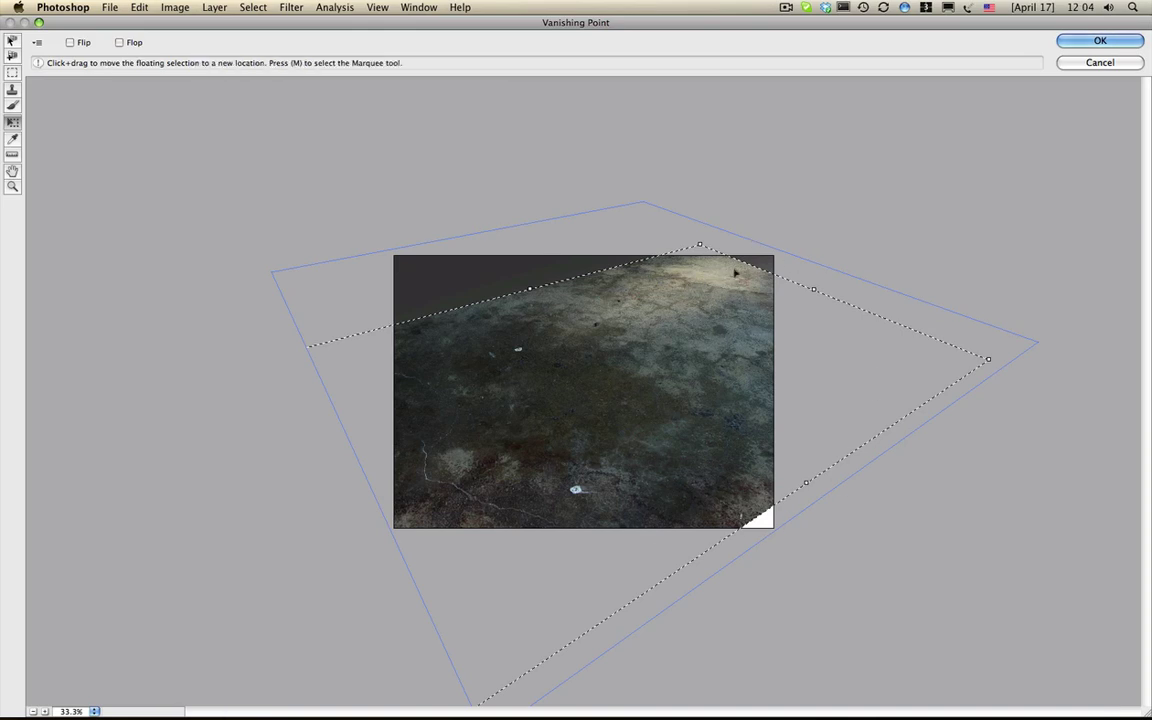
{"action": "left_click_drag", "start_coordinate": [697, 236], "coordinate": [690, 533]}
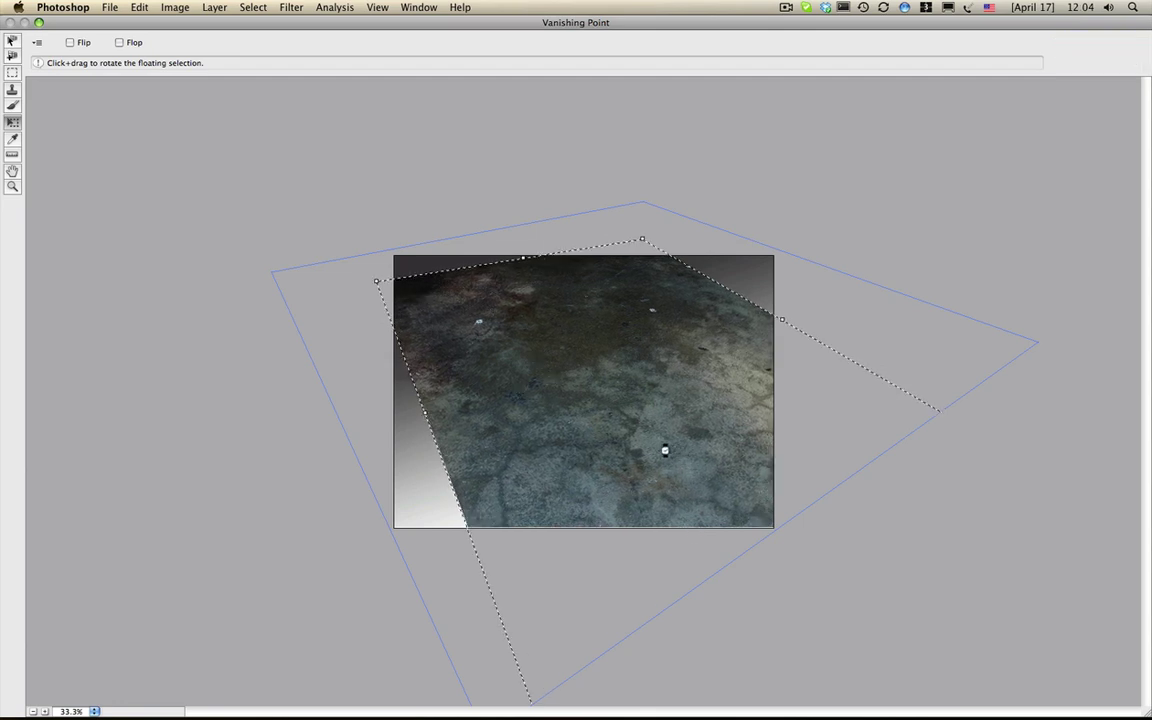
{"action": "left_click_drag", "start_coordinate": [672, 443], "coordinate": [543, 400]}
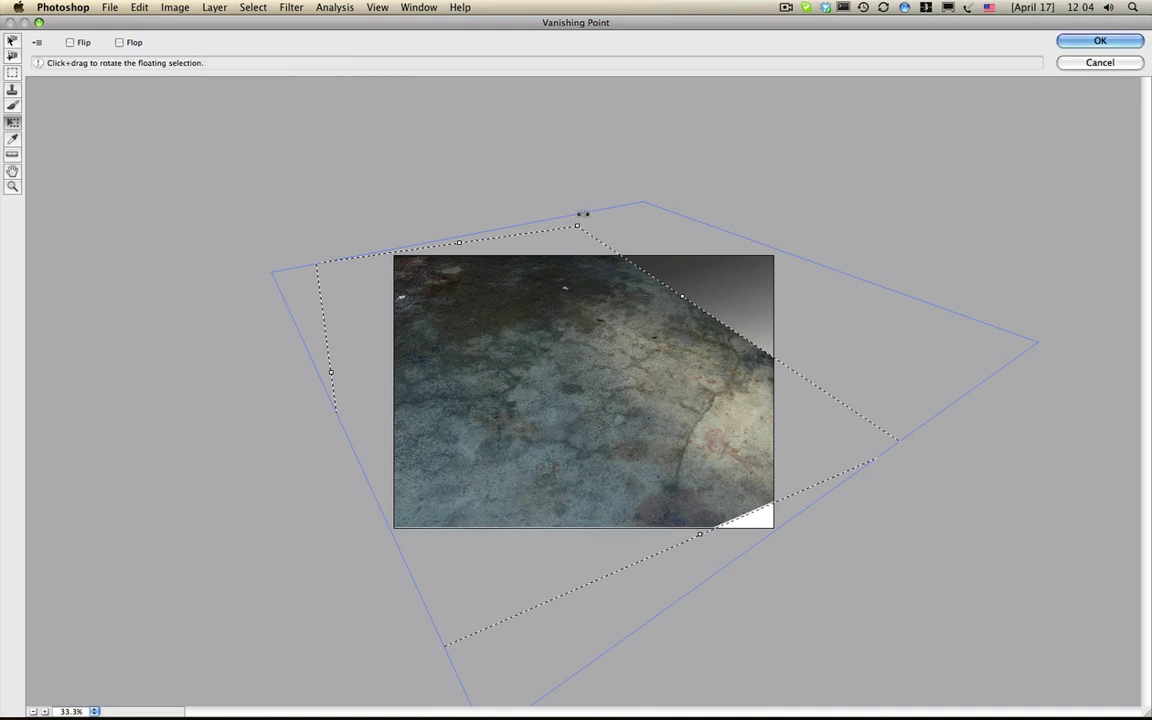
{"action": "left_click_drag", "start_coordinate": [586, 213], "coordinate": [697, 255]}
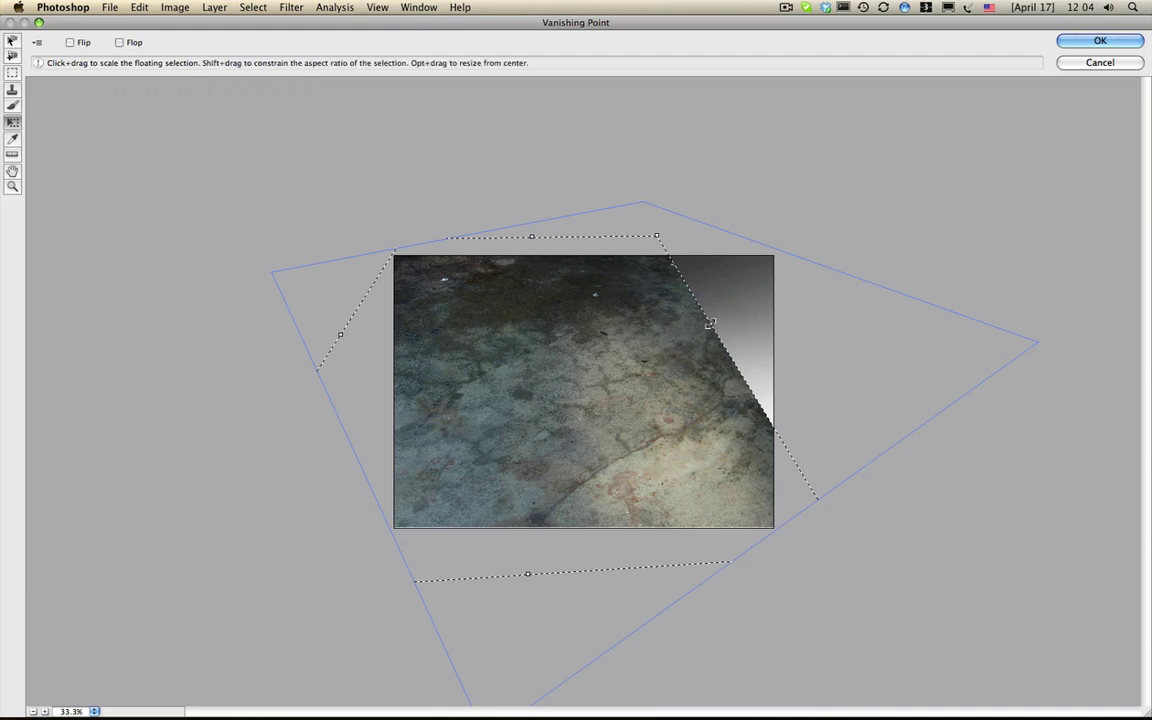
{"action": "left_click_drag", "start_coordinate": [709, 323], "coordinate": [812, 289]}
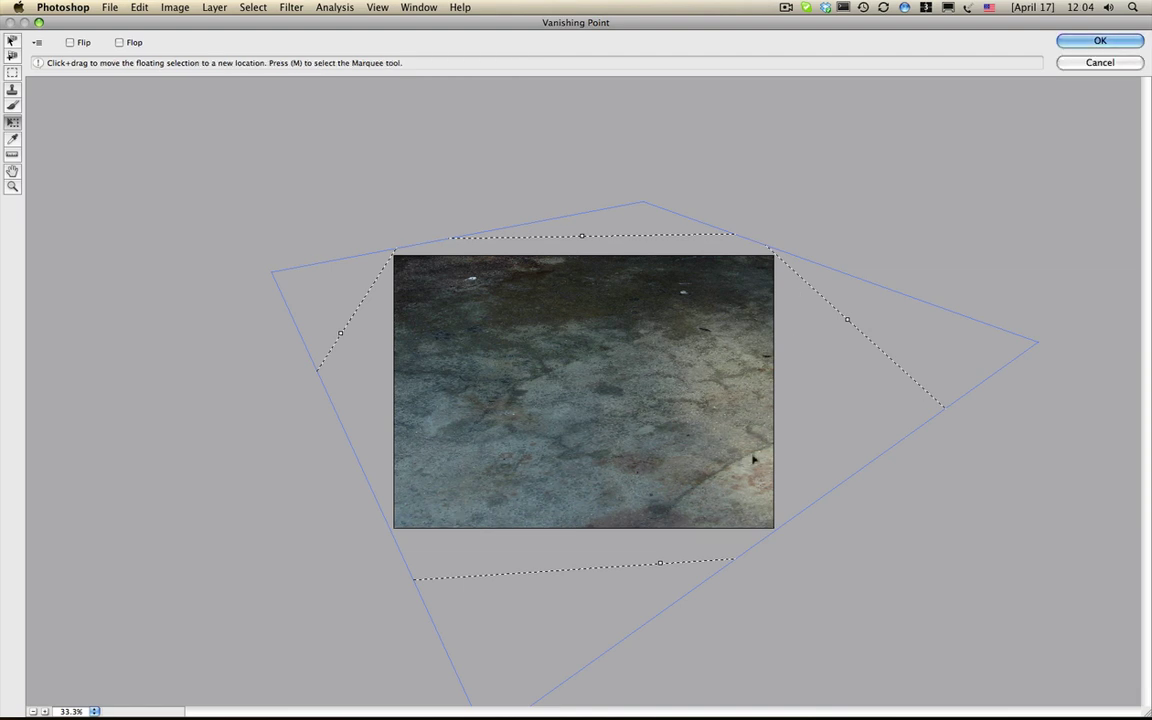
{"action": "left_click_drag", "start_coordinate": [760, 225], "coordinate": [839, 268]}
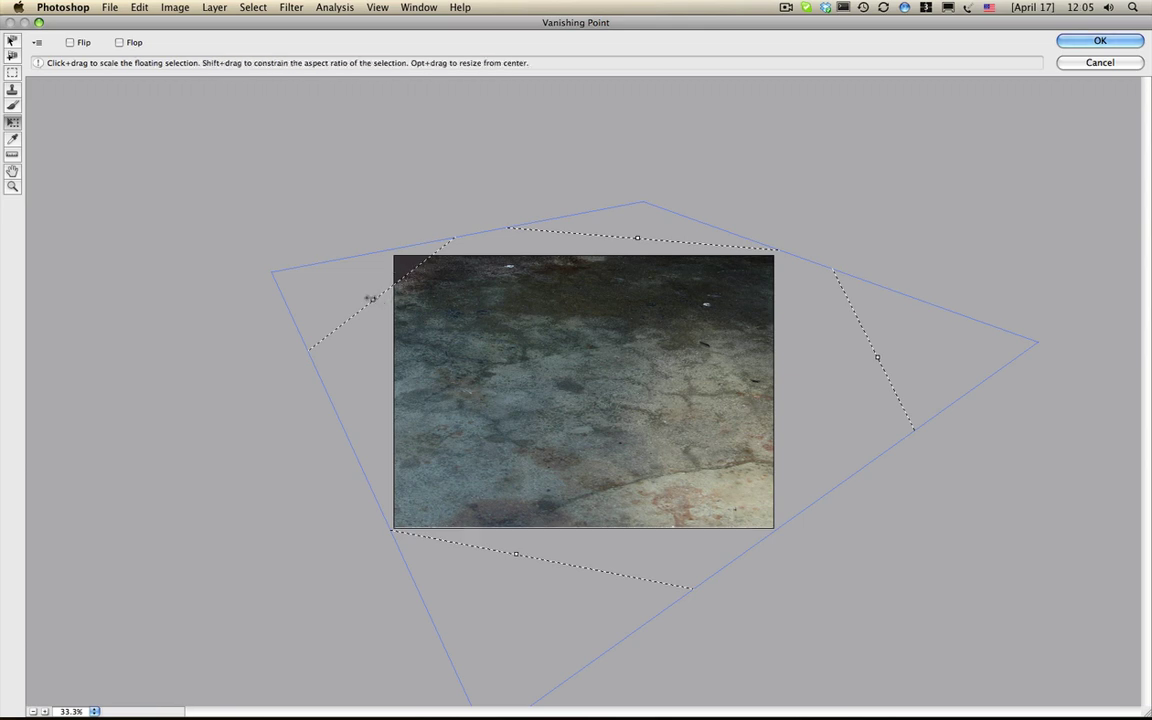
{"action": "left_click_drag", "start_coordinate": [370, 298], "coordinate": [350, 282]}
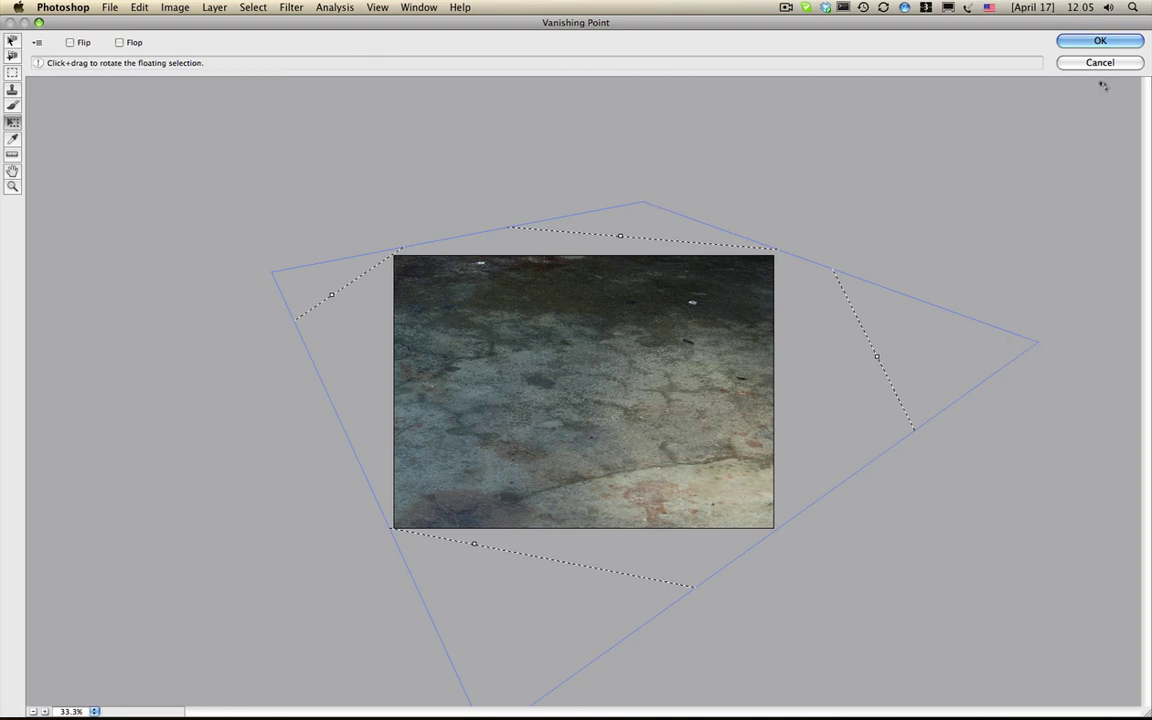
- Apply the perspective stone floor to BACKGROUND HERE and heal a spot with a size-50 Spot Healing Brush
{"action": "left_click", "coordinate": [1117, 42]}
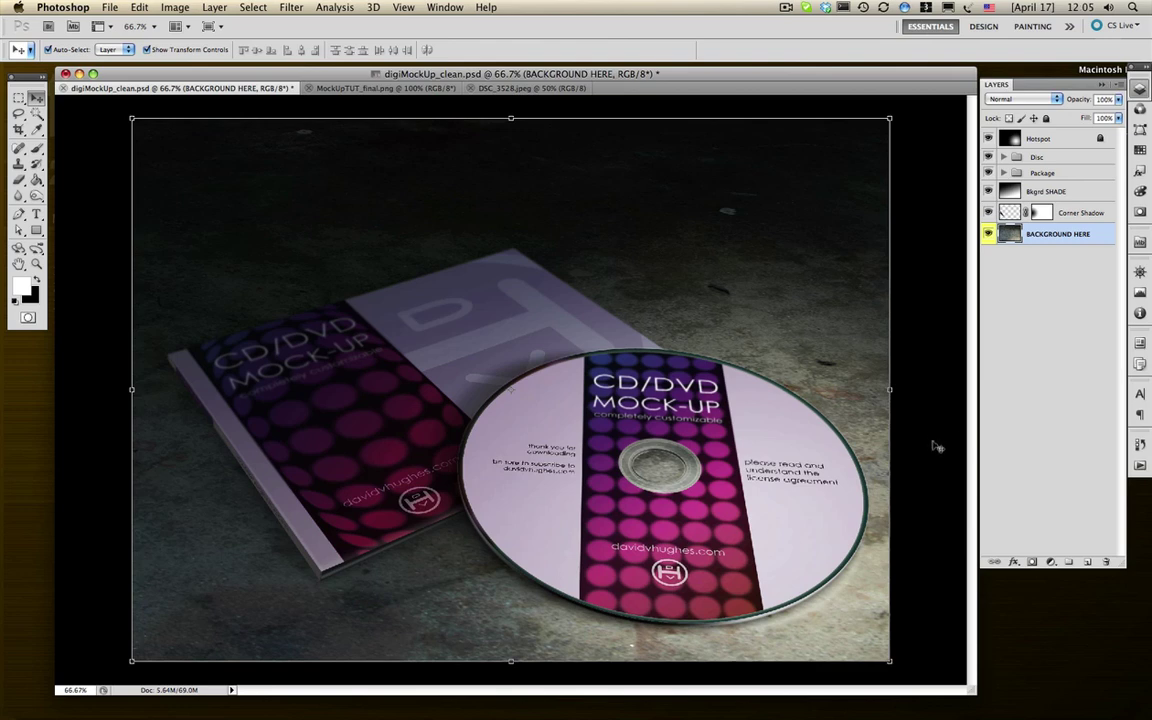
{"action": "left_click", "coordinate": [936, 446]}
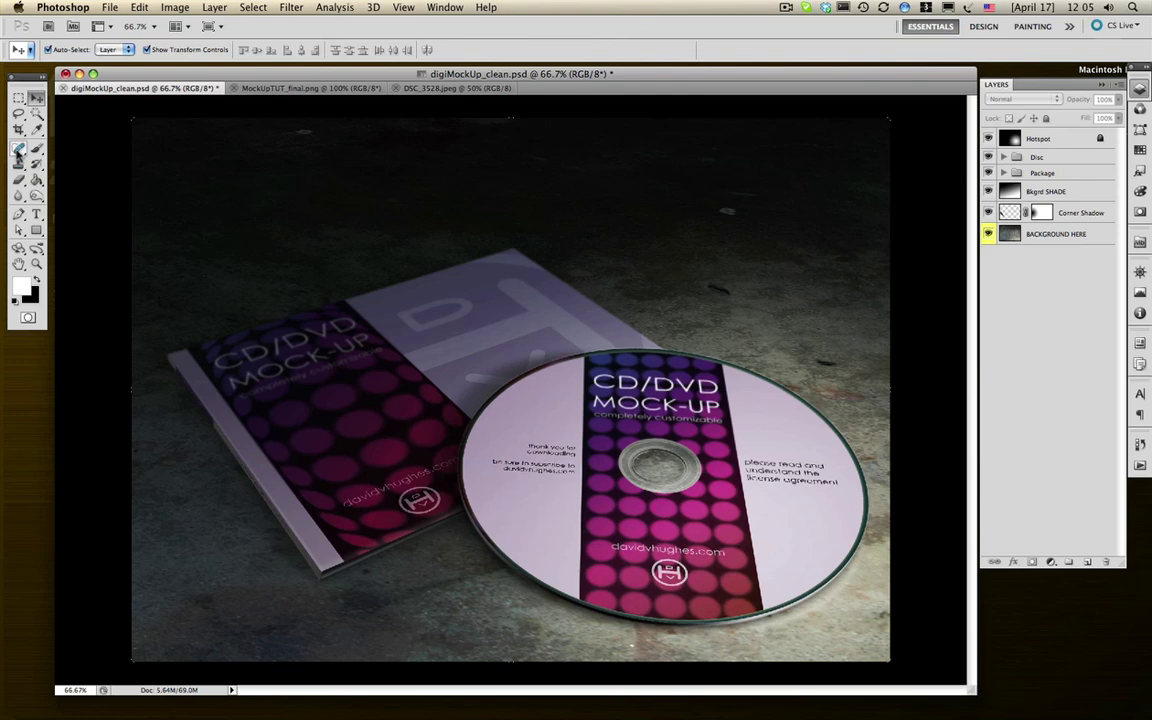
{"action": "left_click", "coordinate": [18, 150]}
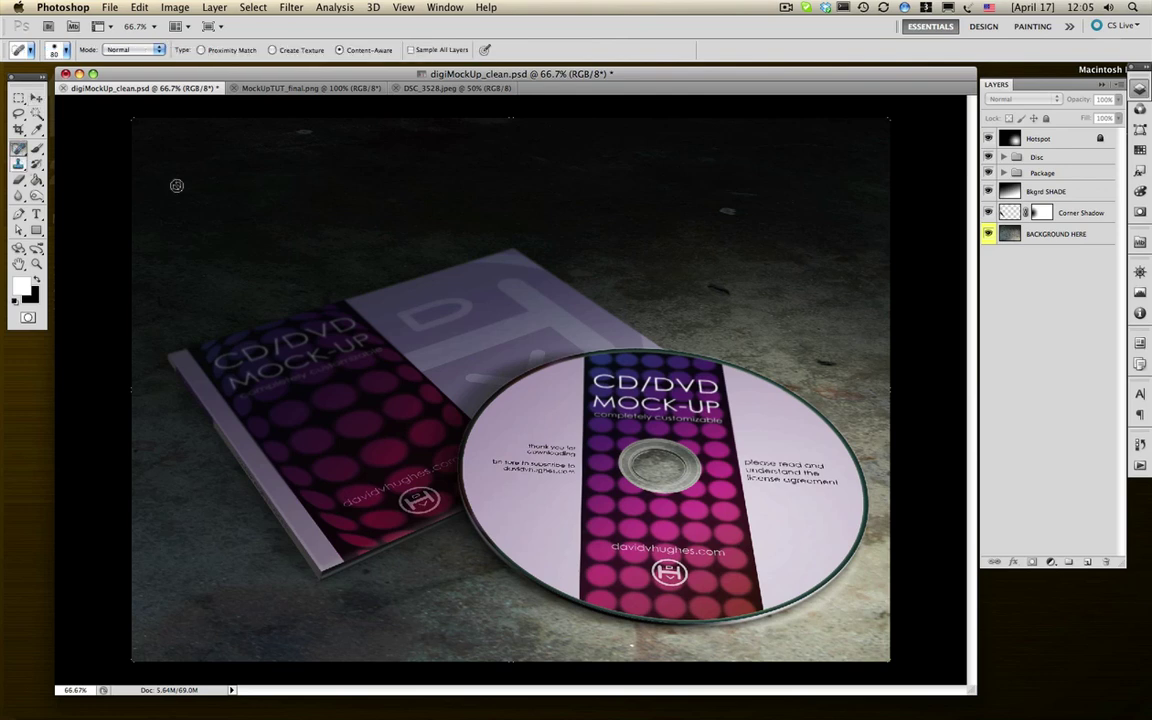
{"action": "left_click", "coordinate": [1087, 240]}
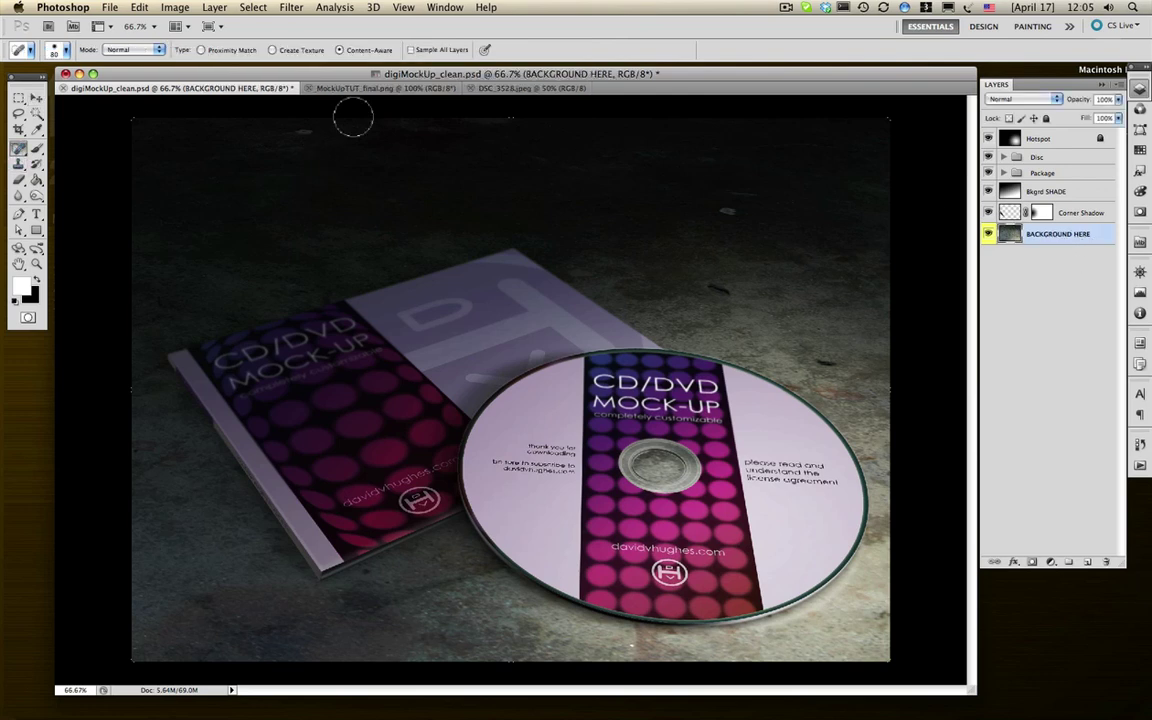
{"action": "key", "text": "bracketleft"}
{"action": "key", "text": "bracketleft"}
{"action": "key", "text": "bracketleft"}
{"action": "left_click", "coordinate": [302, 130]}
- Open the DISC ART HERE smart object and hide its Shape 1 layer
{"action": "left_click", "coordinate": [1003, 158]}
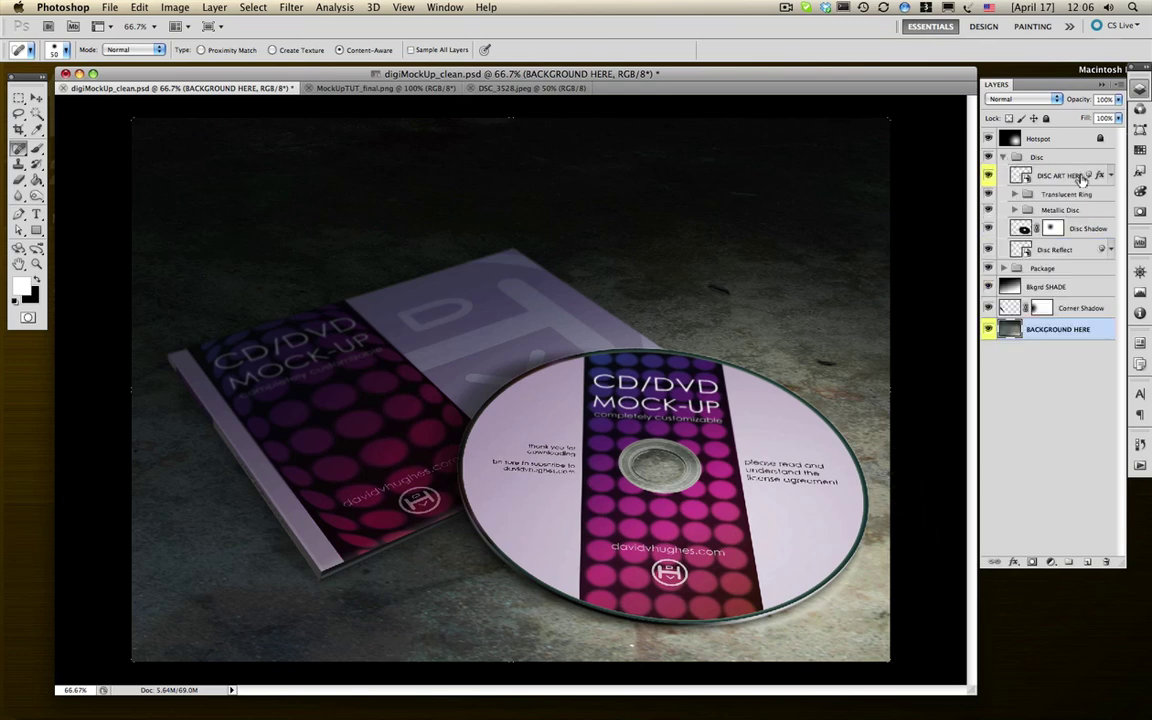
{"action": "double_click", "coordinate": [1020, 177]}
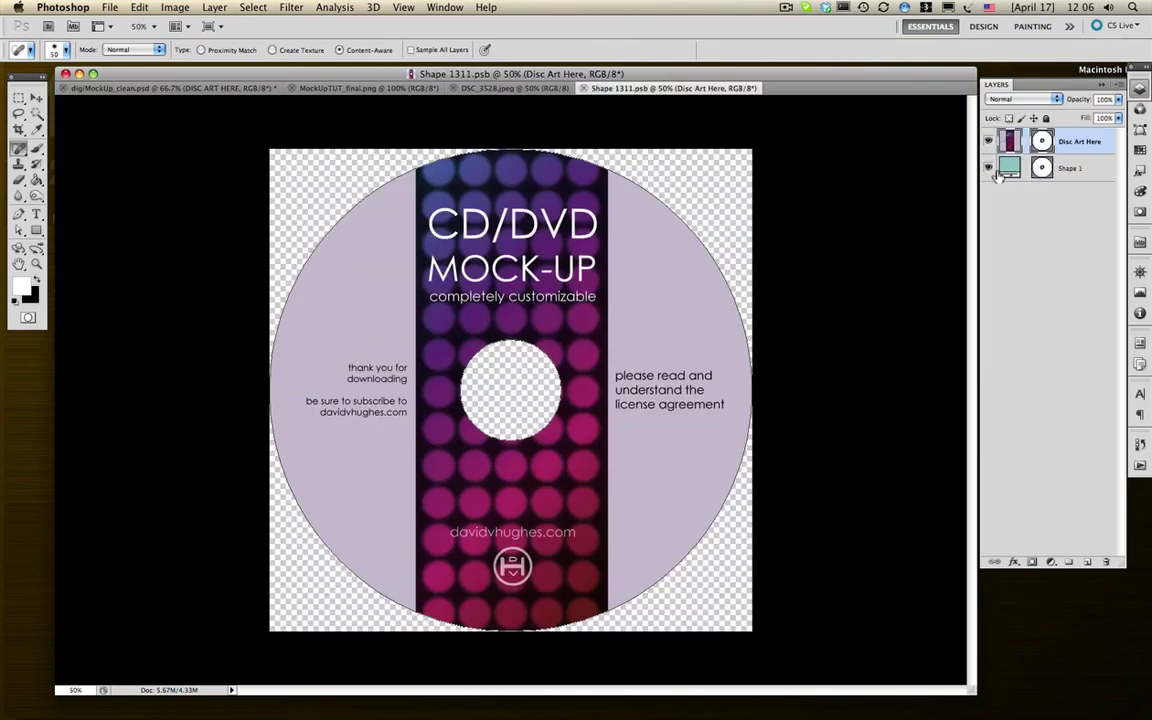
{"action": "left_click", "coordinate": [988, 170]}
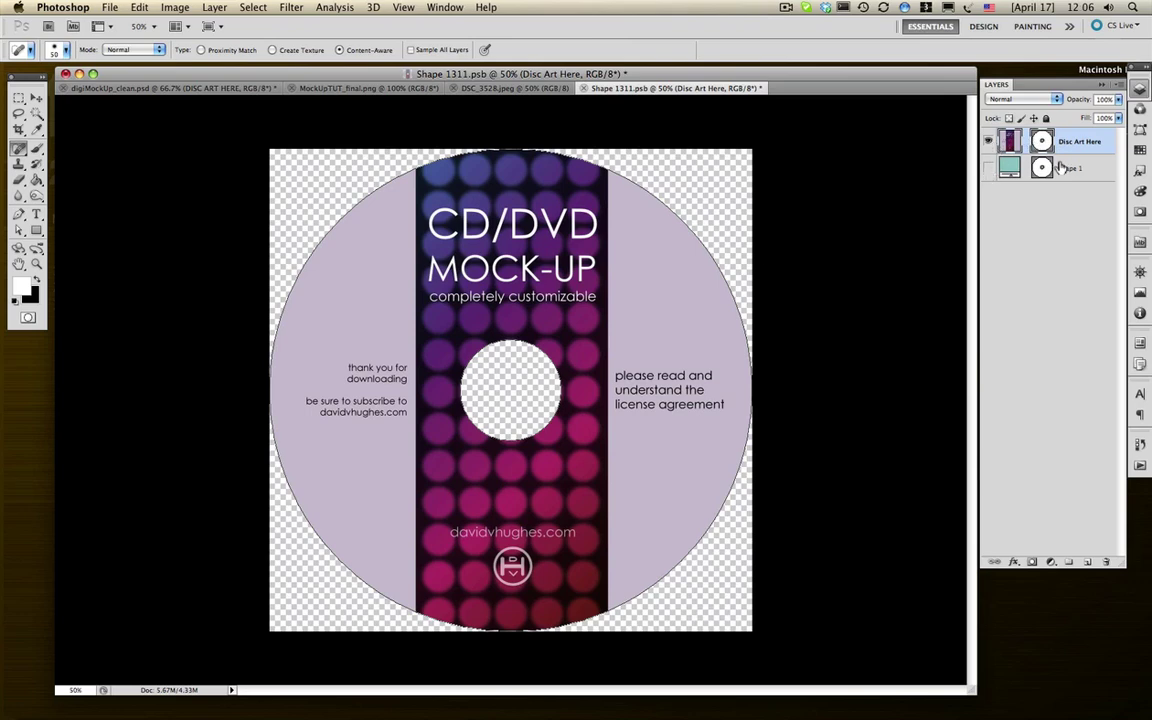
- Close the MockUpTUT_final.png and DSC_3528.jpeg reference documents, then the disc art document
{"action": "left_click", "coordinate": [480, 88]}
{"action": "left_click", "coordinate": [321, 89]}
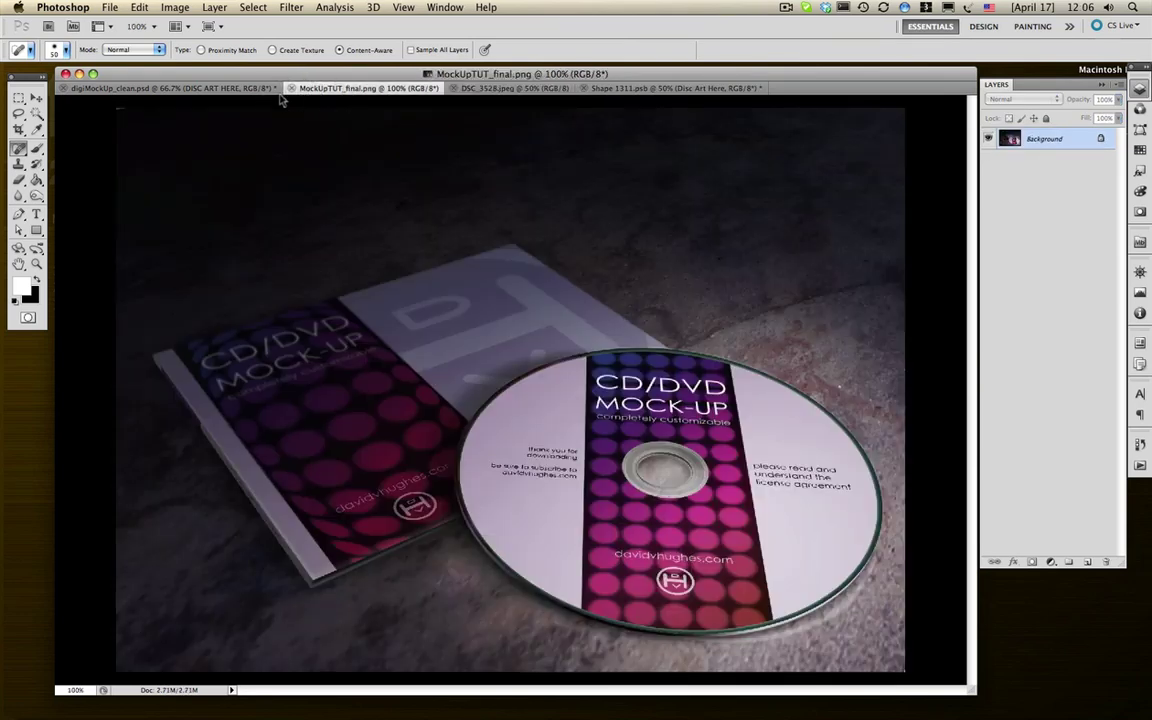
{"action": "left_click", "coordinate": [291, 88]}
{"action": "left_click", "coordinate": [291, 88]}
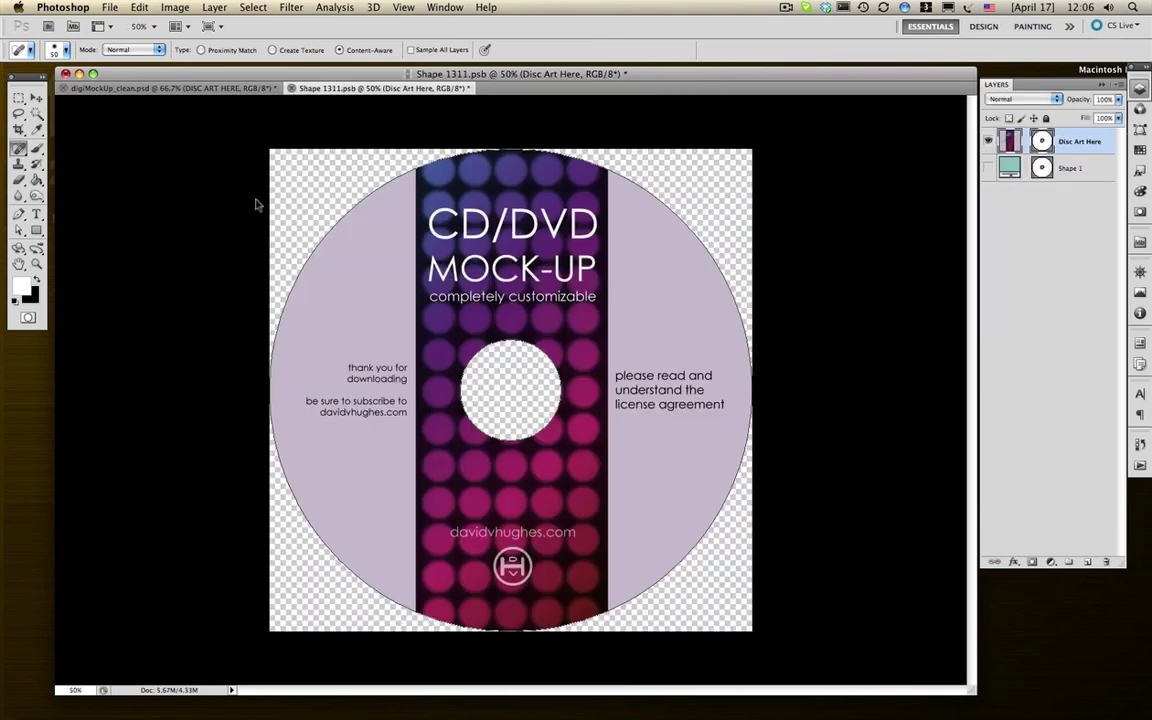
{"action": "left_click", "coordinate": [291, 88]}
- Close the disc art and digiMockUp_clean.psd with Don't Save, then hide Photoshop to show the desktop
{"action": "left_click", "coordinate": [532, 248]}
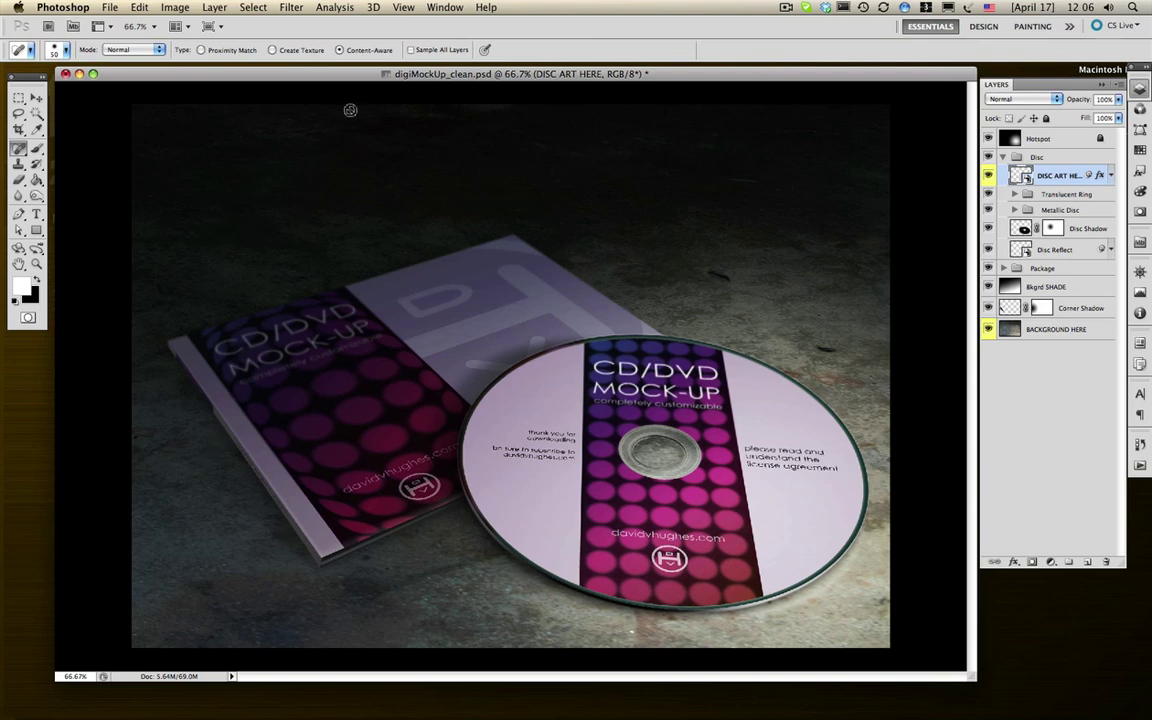
{"action": "double_click", "coordinate": [313, 73]}
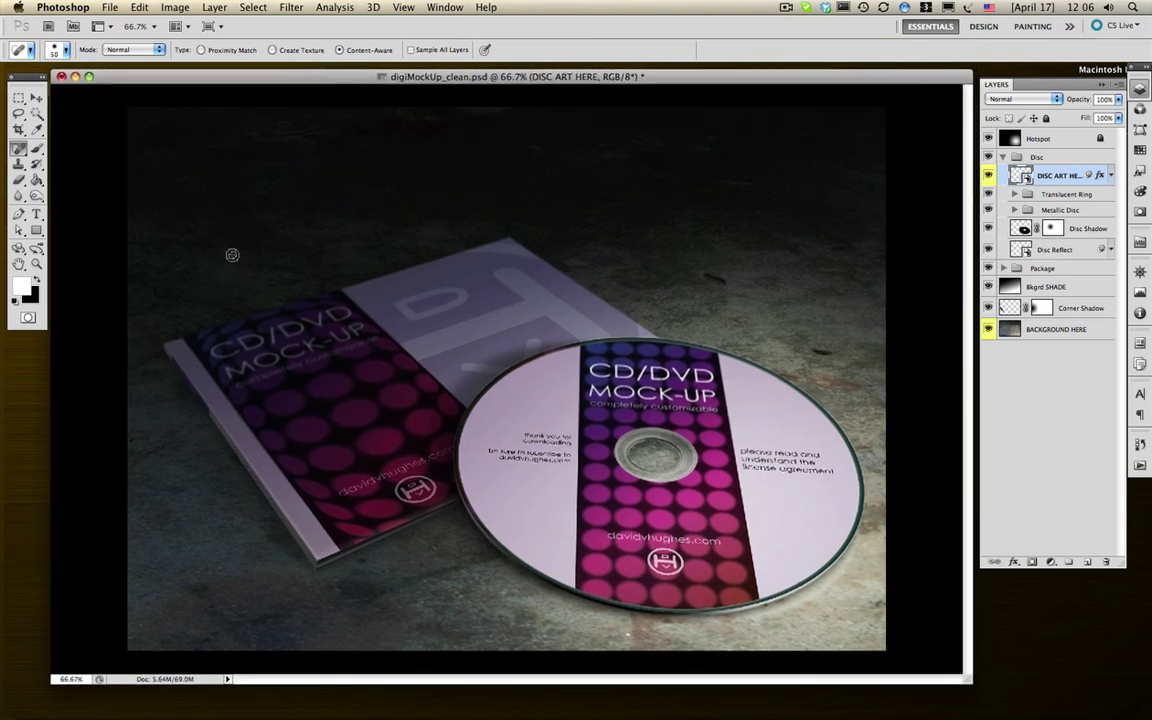
{"action": "left_click", "coordinate": [61, 77]}
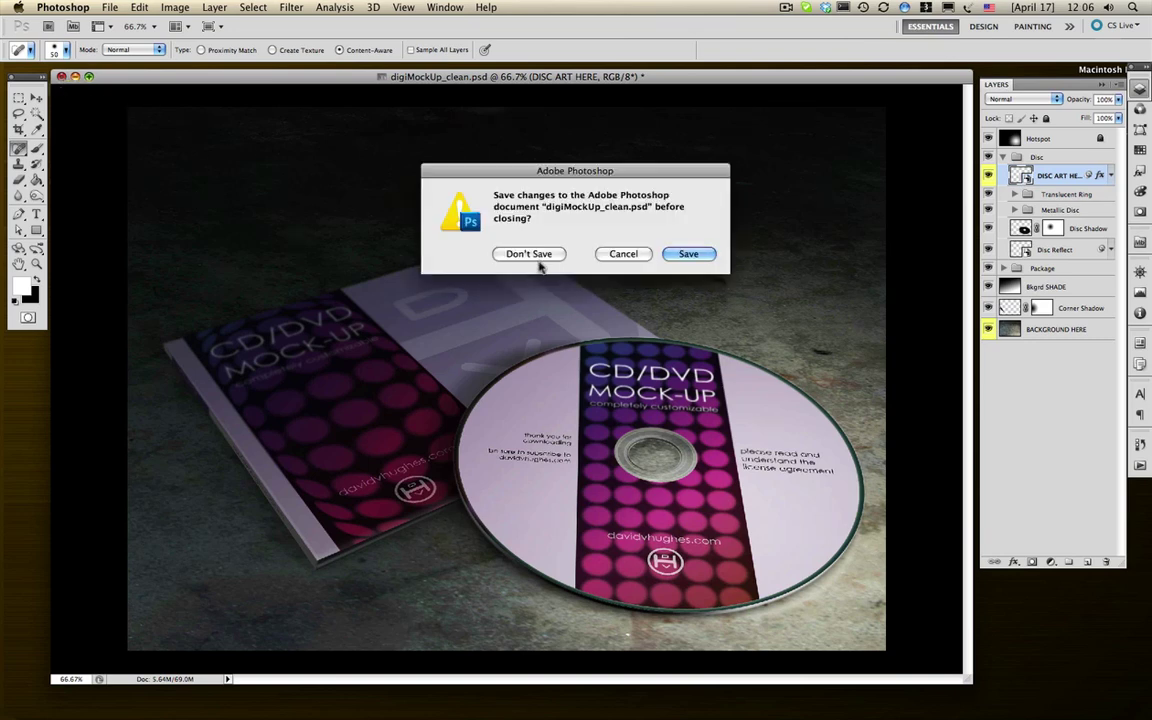
{"action": "left_click", "coordinate": [532, 329]}
{"action": "key", "text": "super+q"}
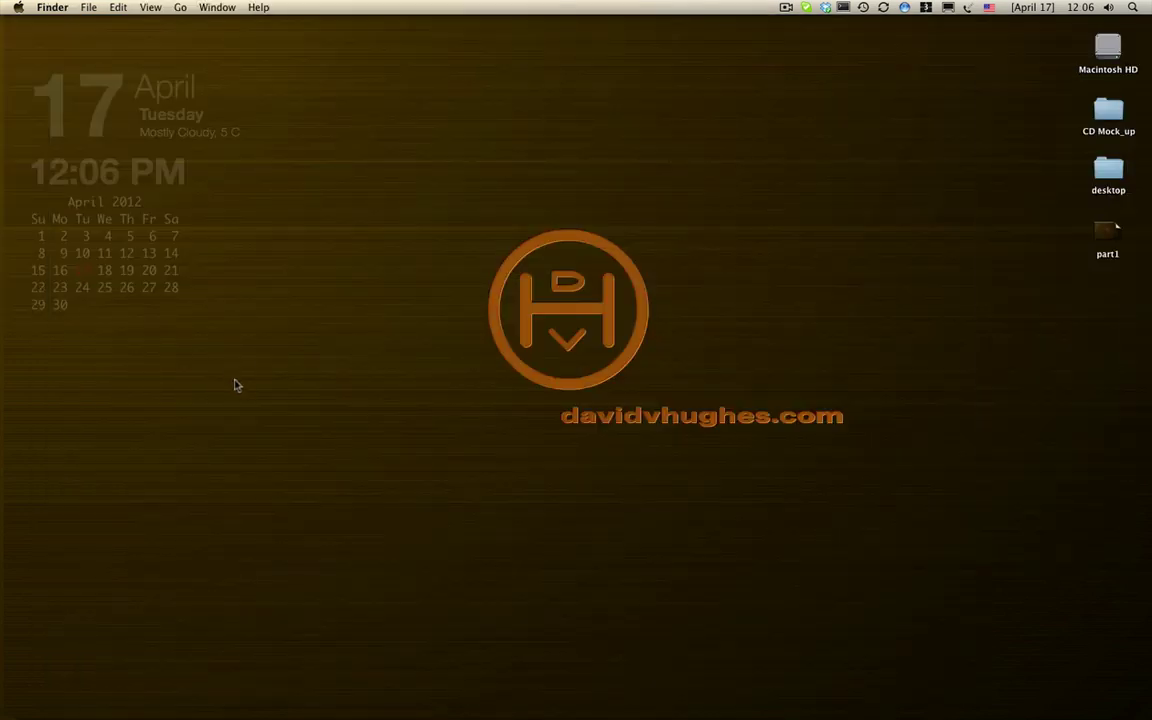